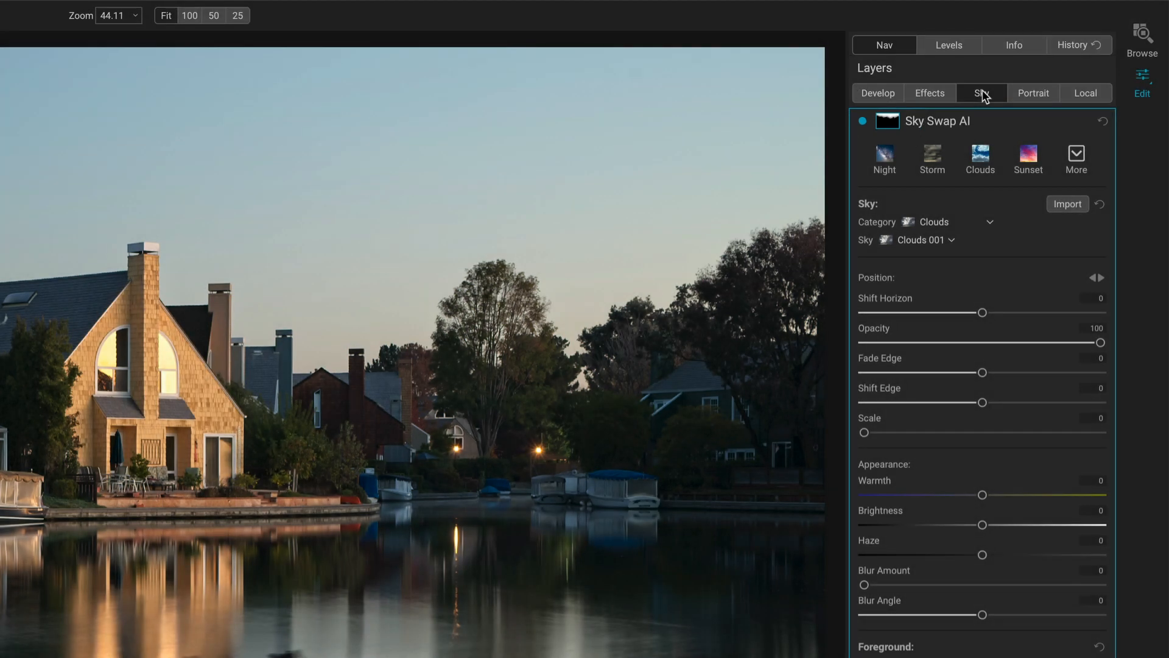
- Open the Sky Swap AI mask options, view the sky mask in grayscale, and close them again
click(891, 121)
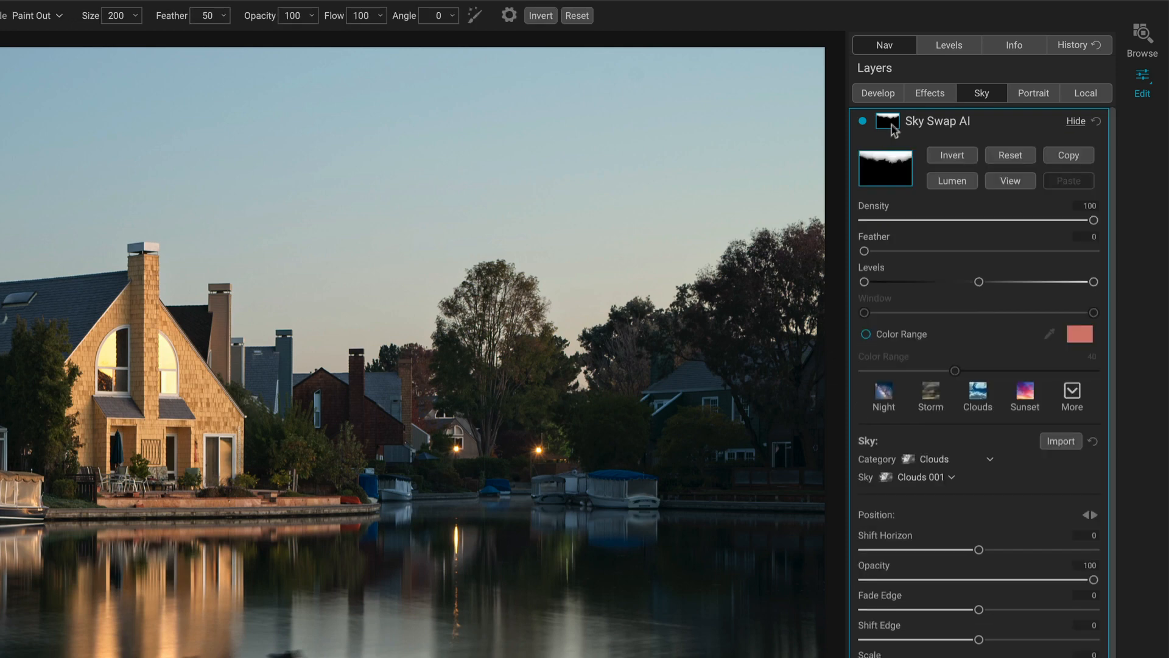
click(1011, 181)
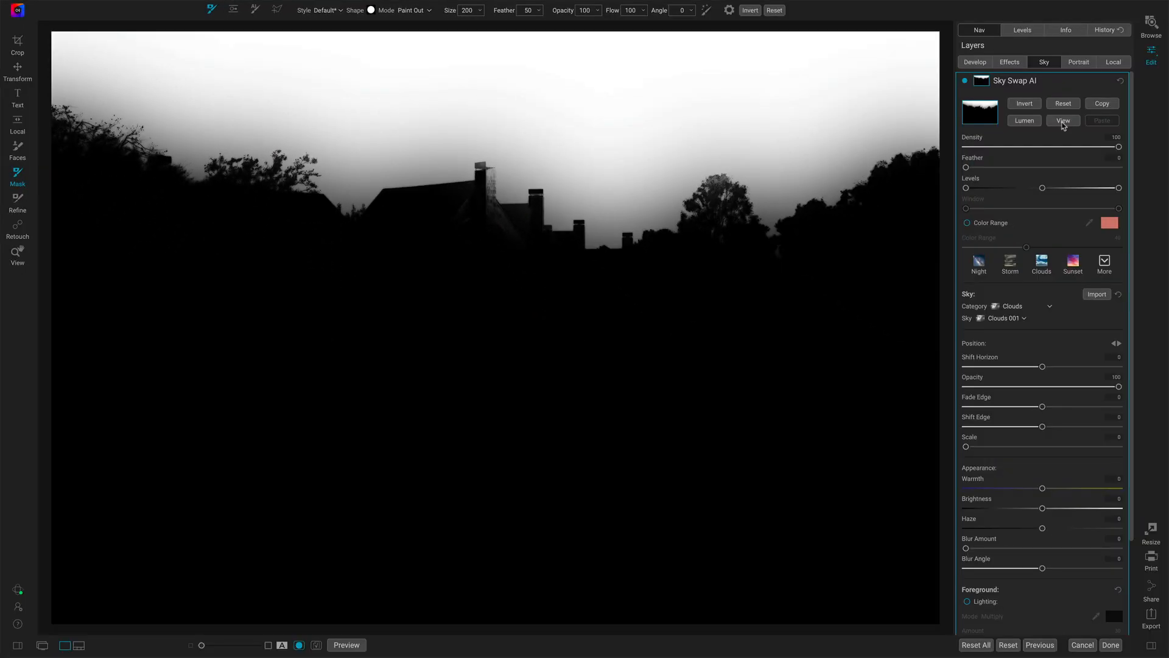
click(1063, 121)
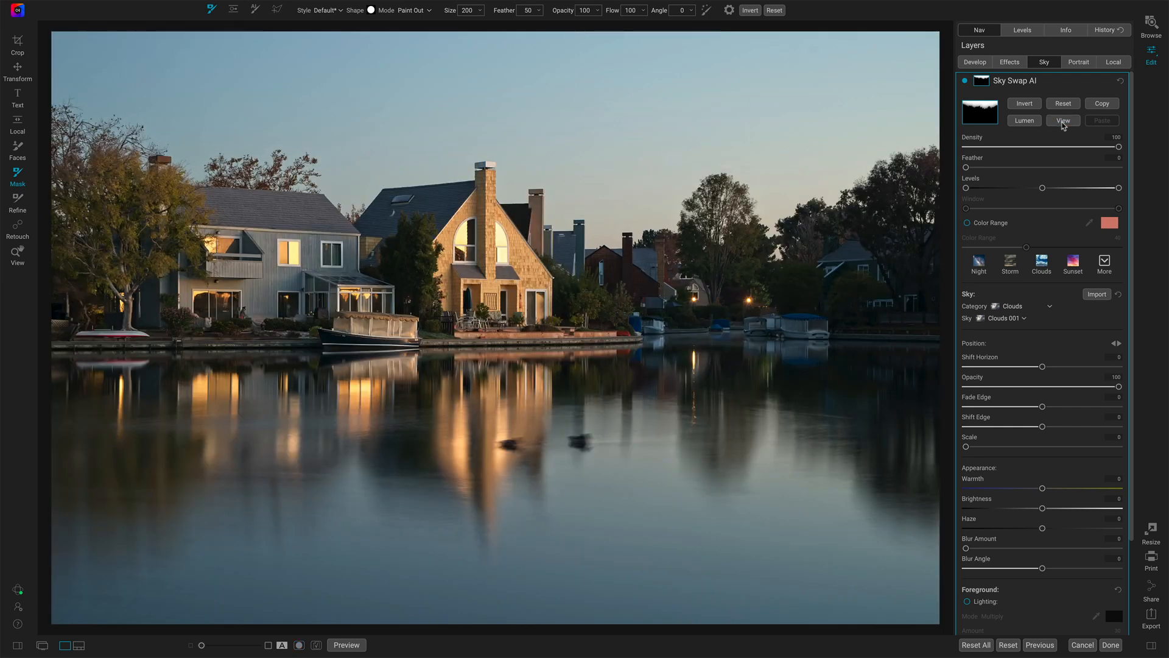
click(983, 83)
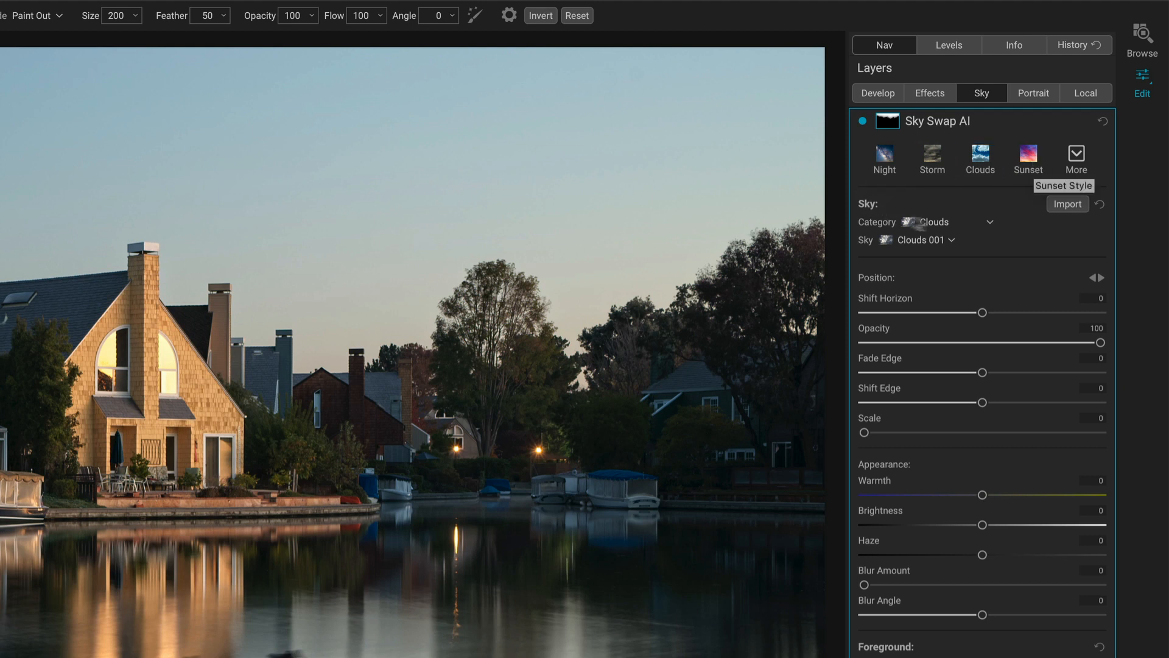
- Replace the sky with Sunset 005 from the Sunset category
click(990, 222)
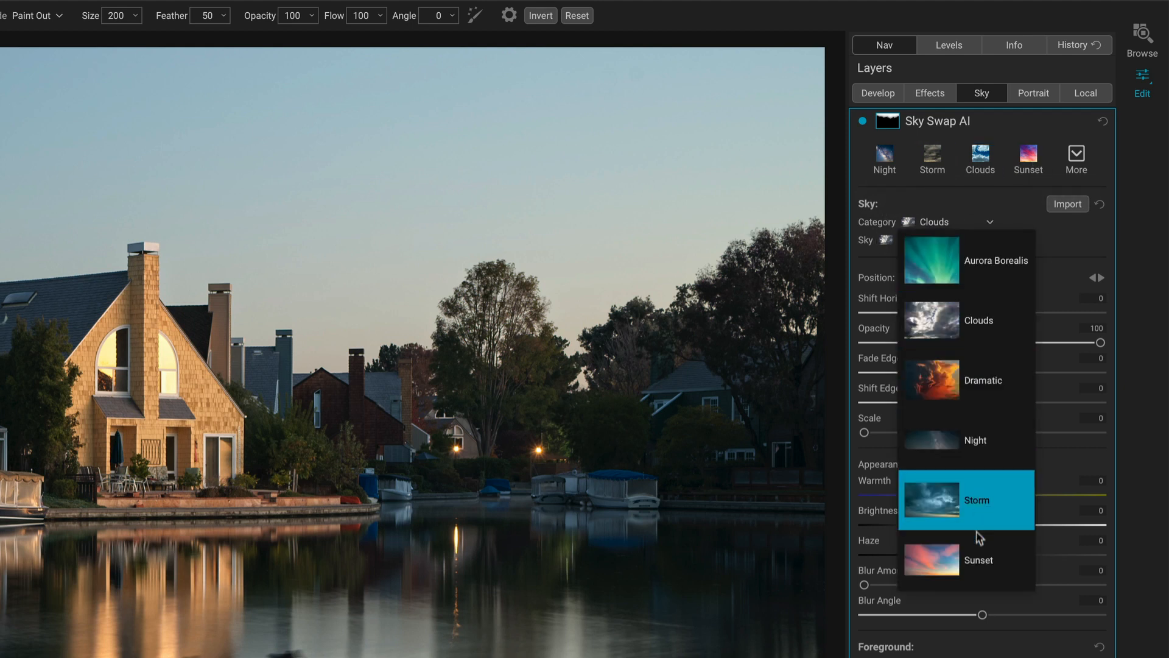
click(979, 560)
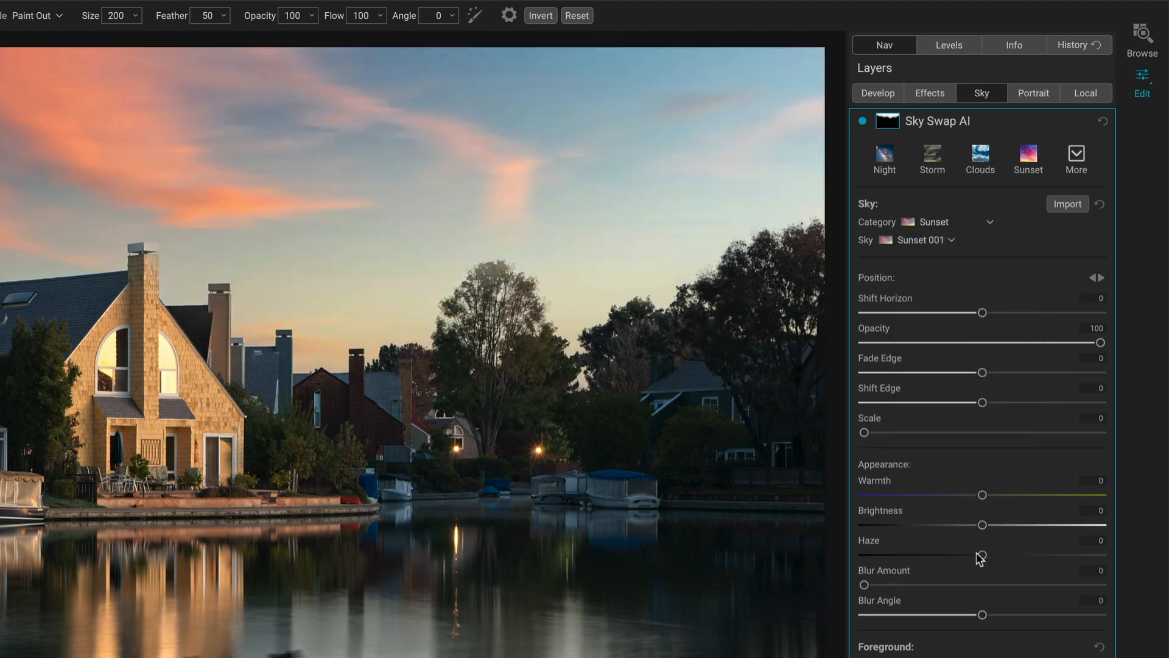
click(950, 242)
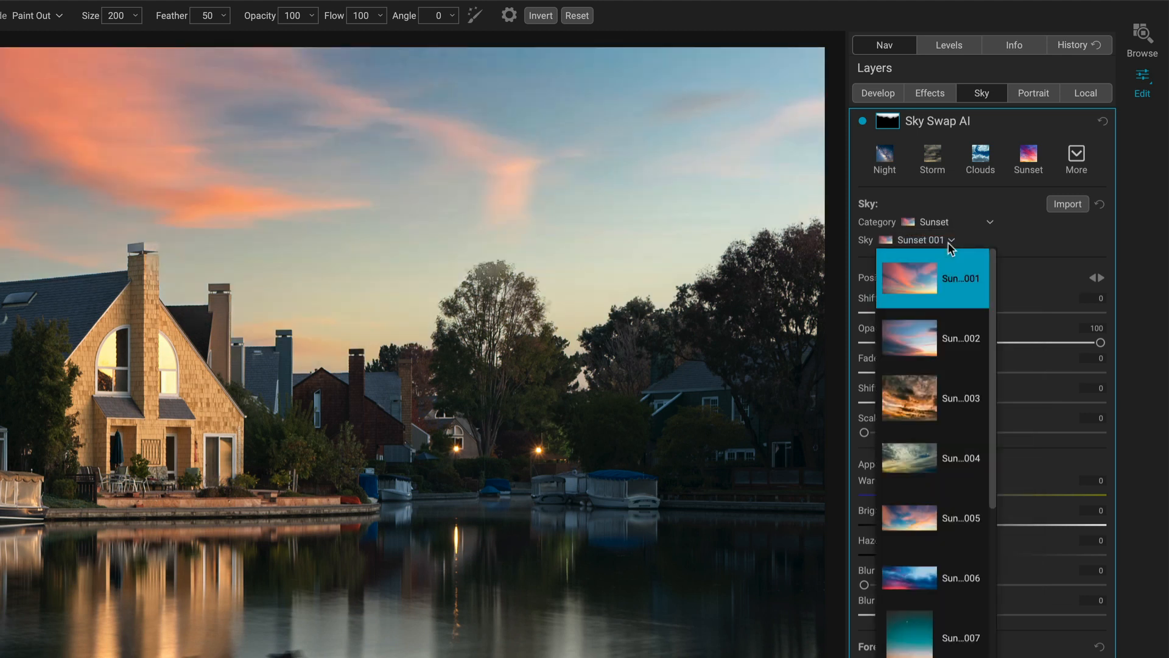
click(943, 511)
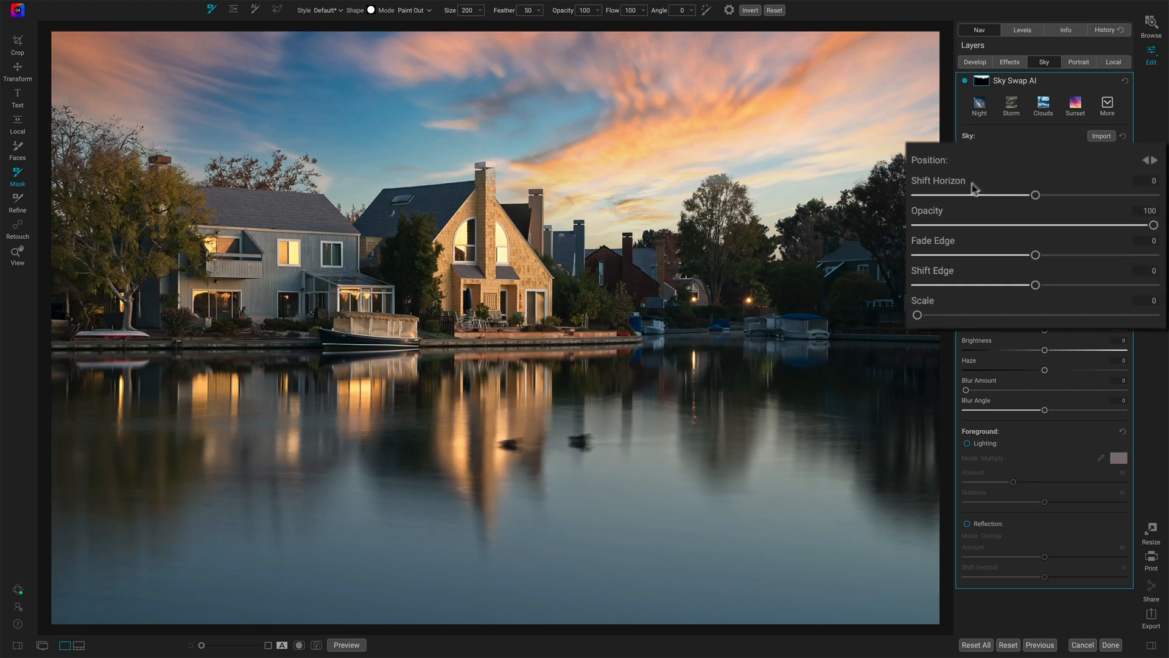
- Position the new sky with Shift Horizon at -4, Opacity at 100 and Scale at 11
mouse_move(1035, 196)
mouse_down()
mouse_move(1052, 198)
mouse_move(1031, 198)
mouse_up()
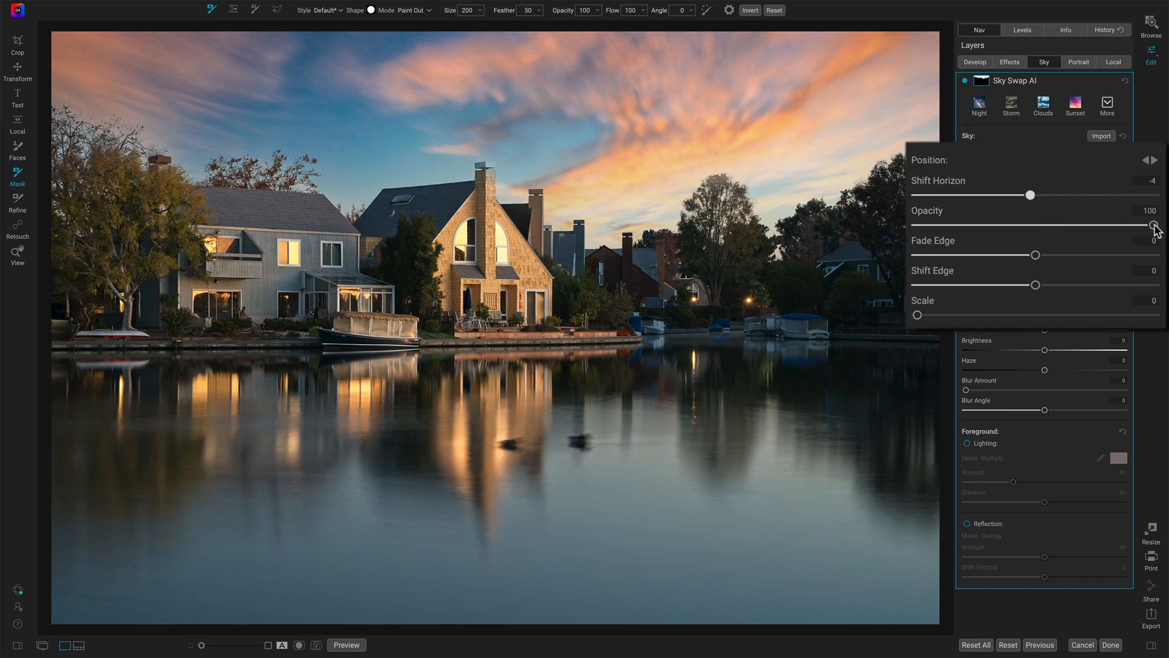
drag(1153, 226, 1127, 228)
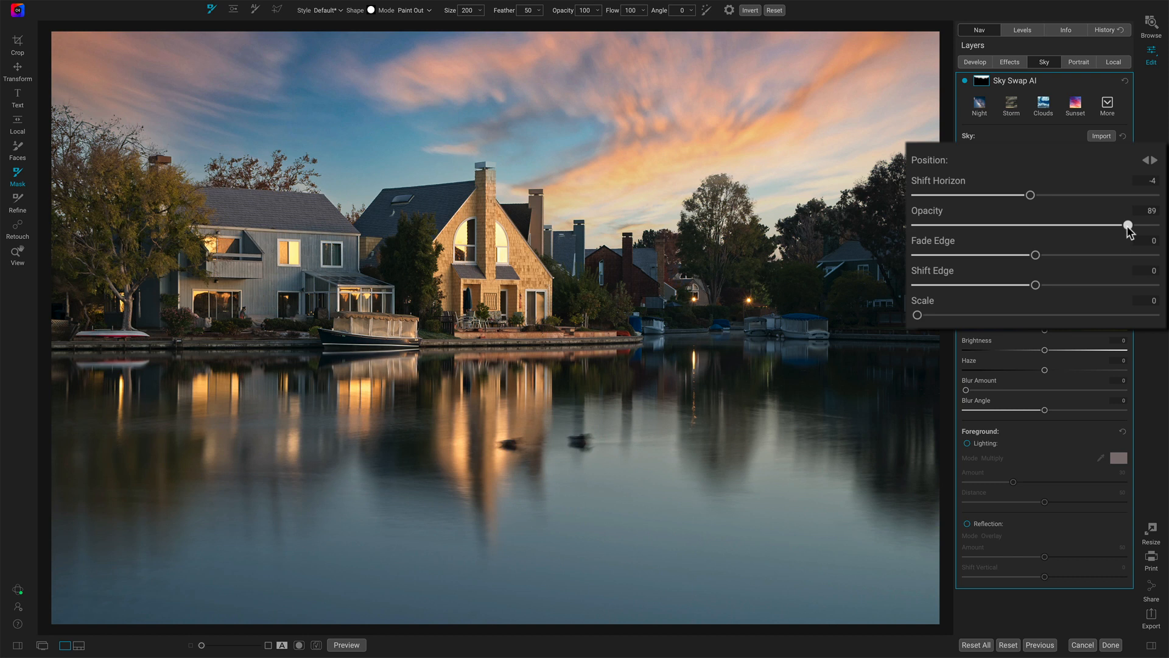
drag(1129, 226, 1153, 224)
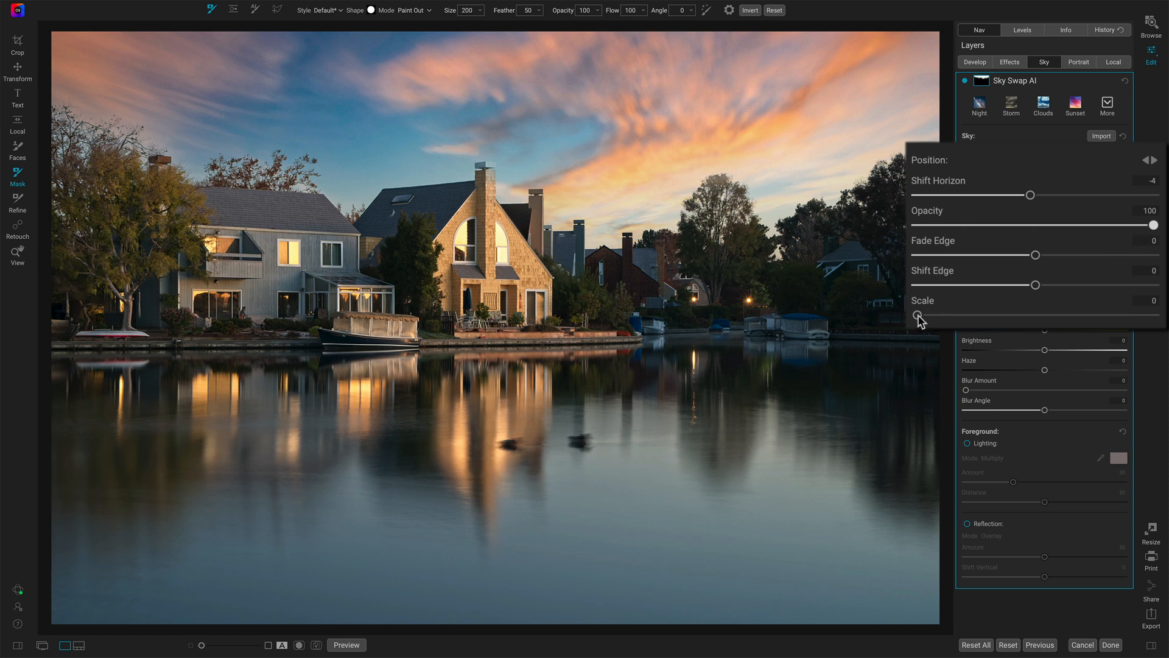
drag(917, 316, 942, 317)
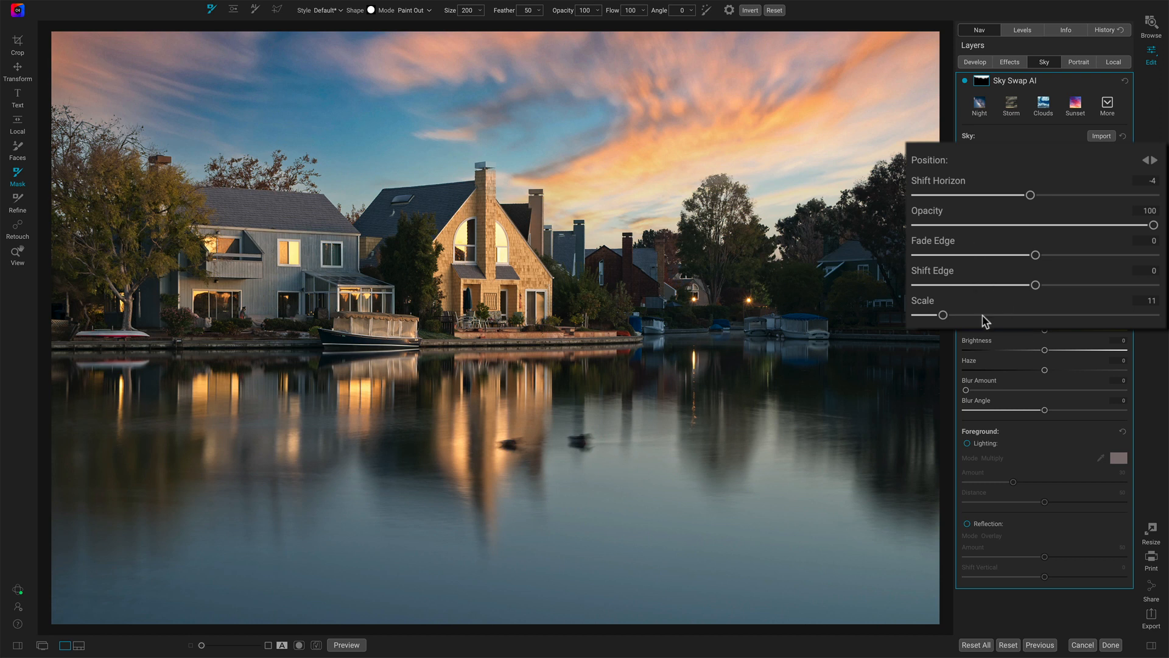
- Show the sky mask over the photo and check the available mask view modes
click(988, 83)
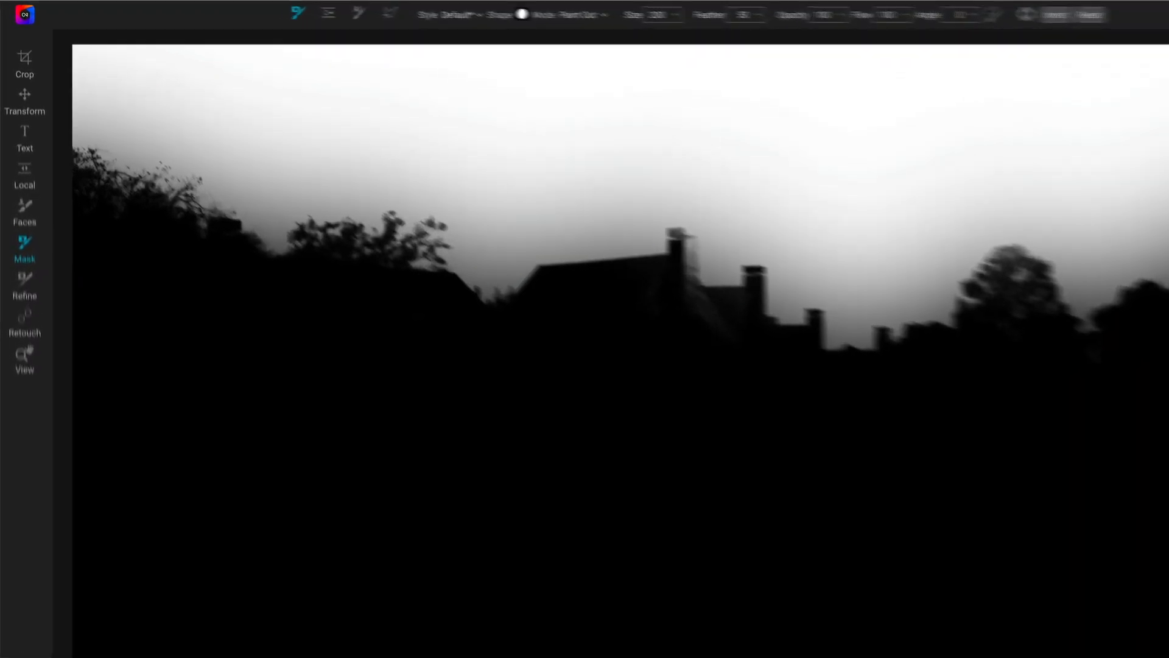
mouse_move(251, 3)
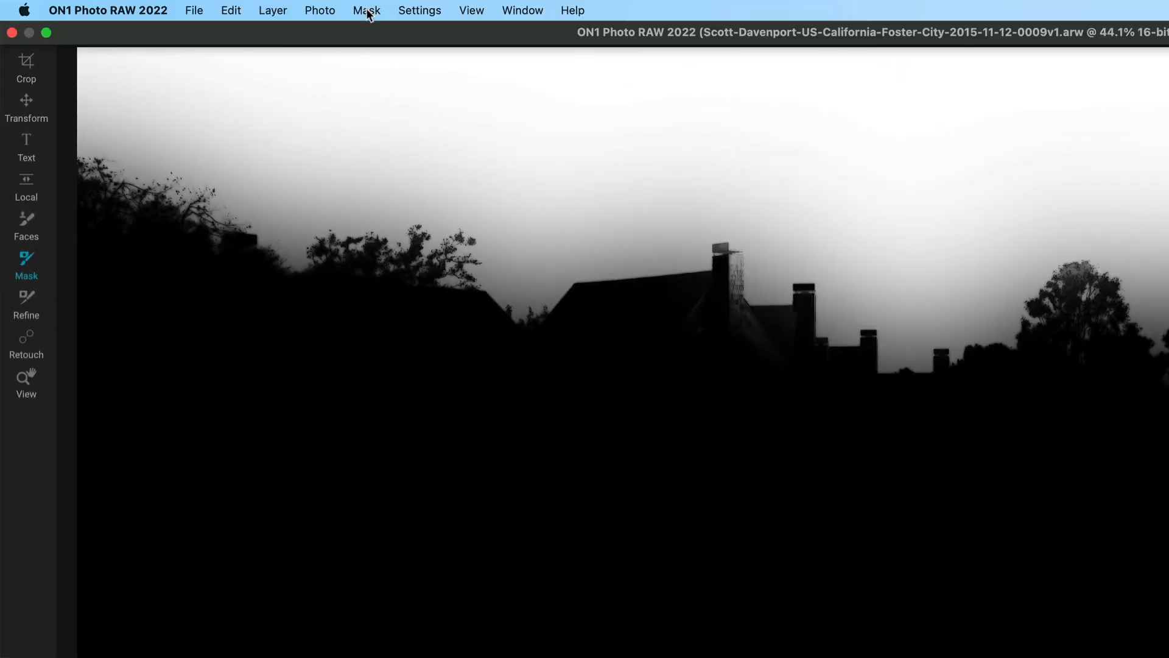
click(367, 12)
mouse_move(397, 195)
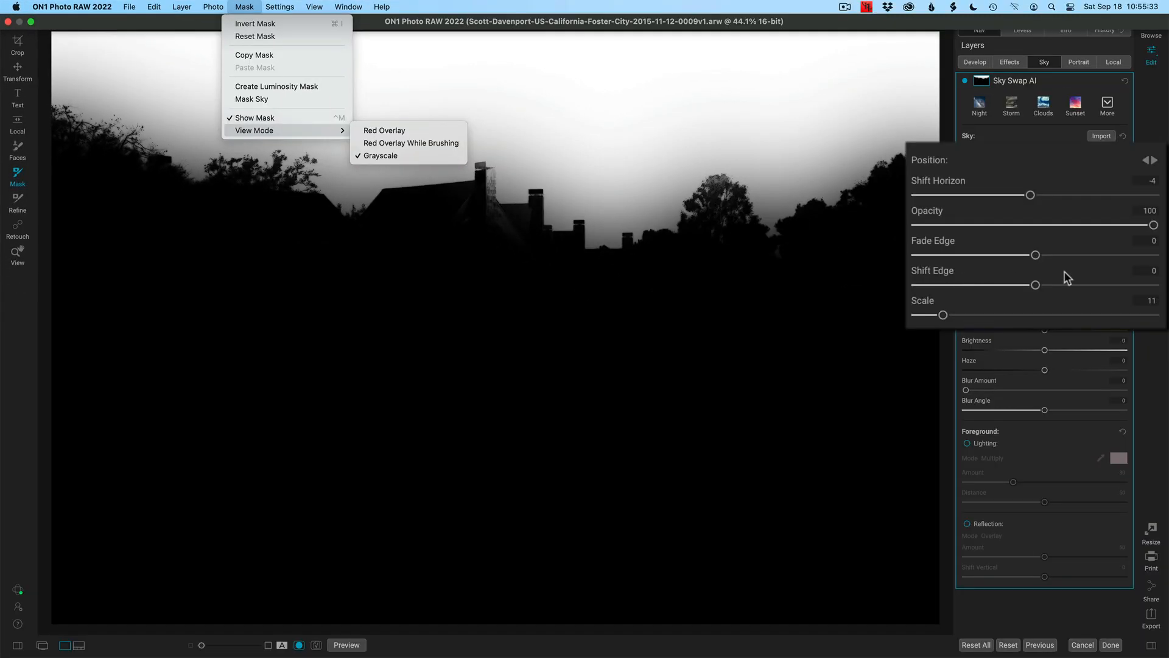
click(1064, 272)
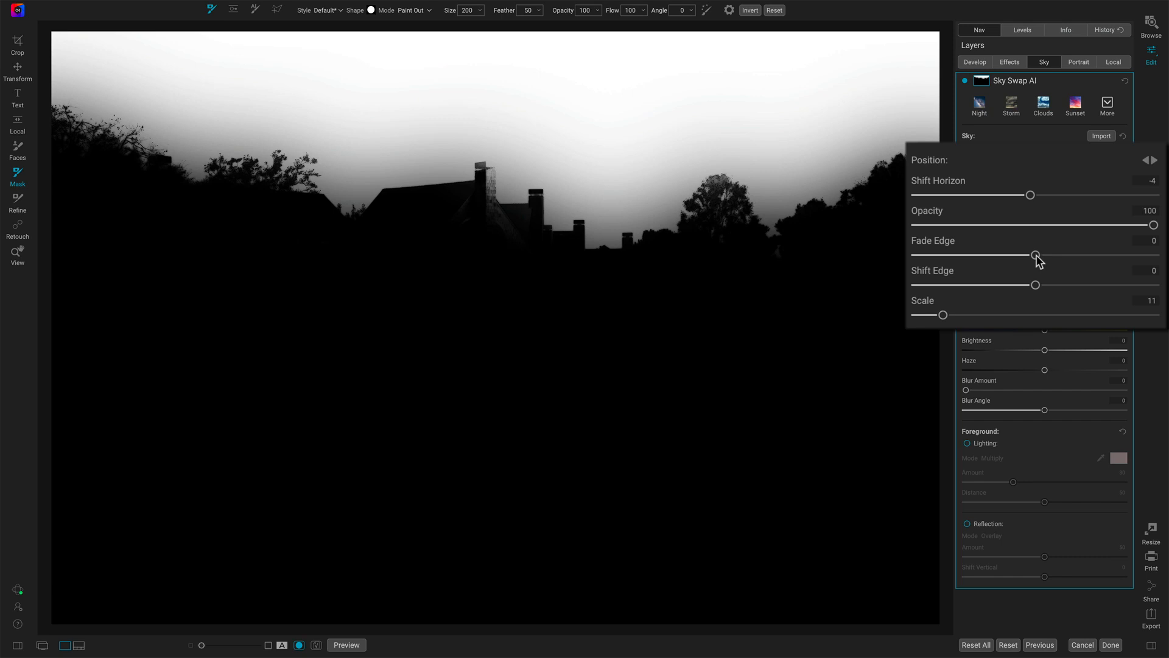
- Try a Fade Edge of -12 on the sky mask and reset it to its default
drag(1036, 256, 997, 252)
double_click(954, 246)
mouse_move(1035, 254)
mouse_down()
mouse_move(998, 252)
mouse_move(1036, 253)
mouse_move(1006, 255)
mouse_move(1019, 255)
mouse_up()
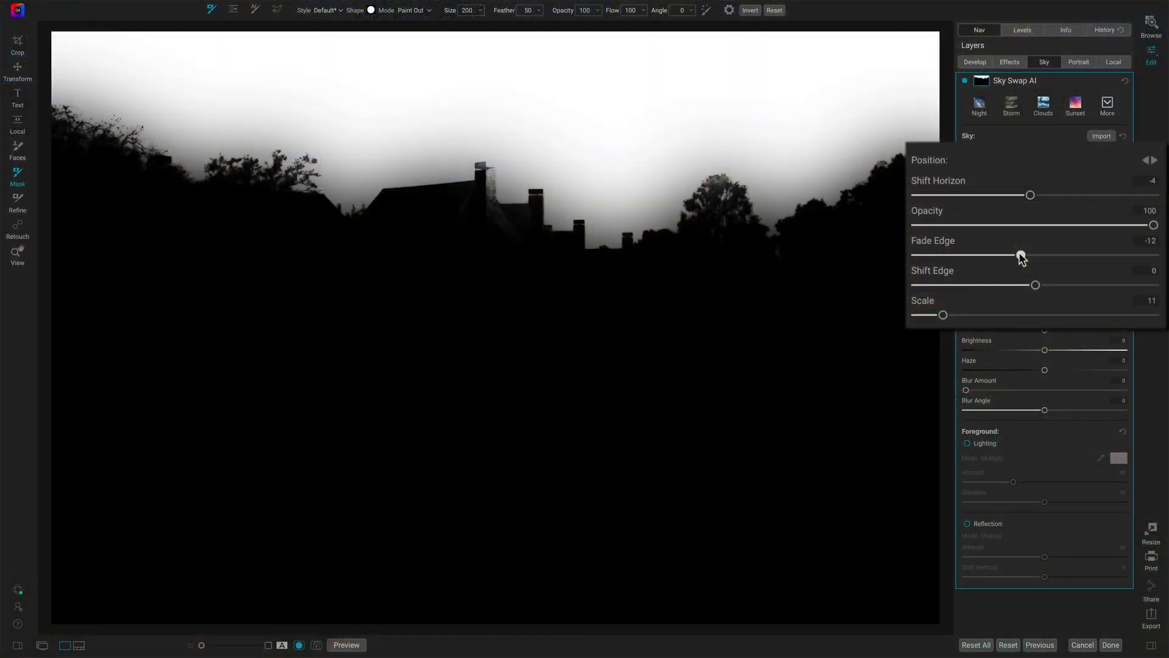
drag(1020, 254, 1018, 254)
double_click(948, 245)
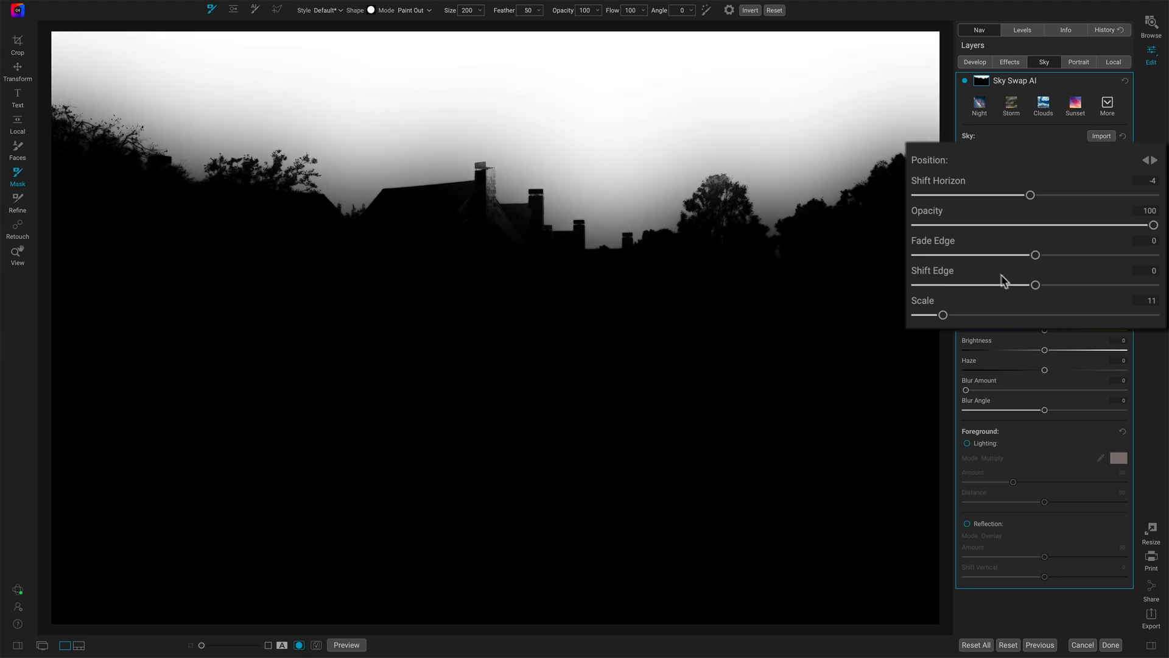
- Try Shift Edge at -38 and -100 on the sky mask, reset it, and nudge Fade Edge to -3
drag(1036, 286, 992, 287)
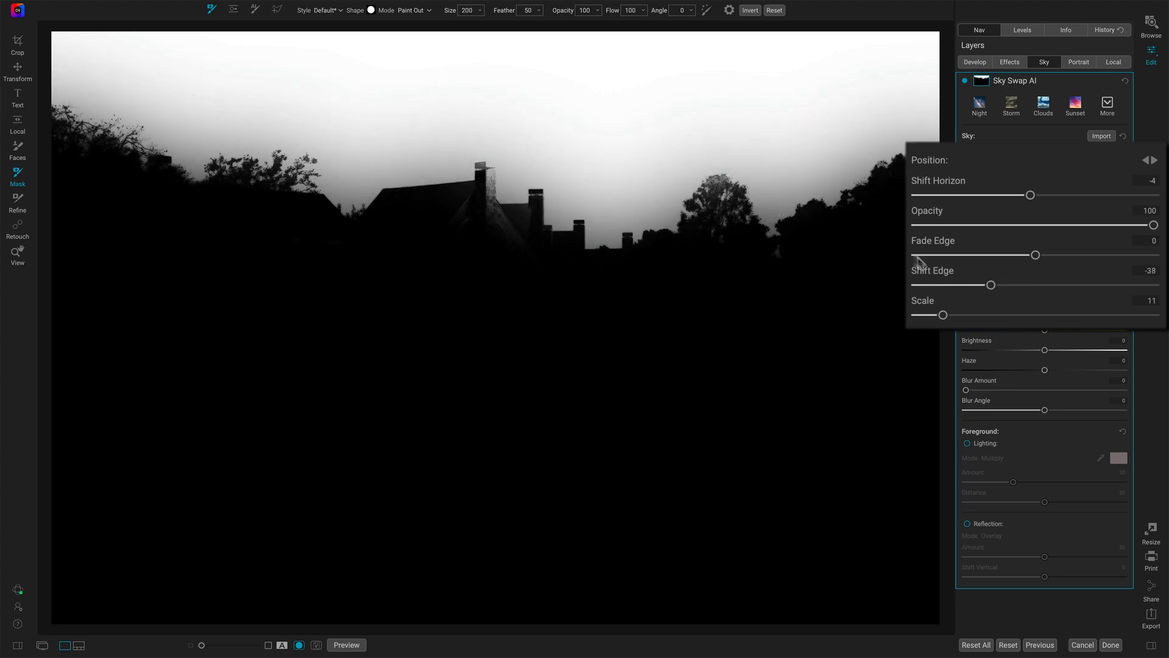
drag(992, 286, 923, 291)
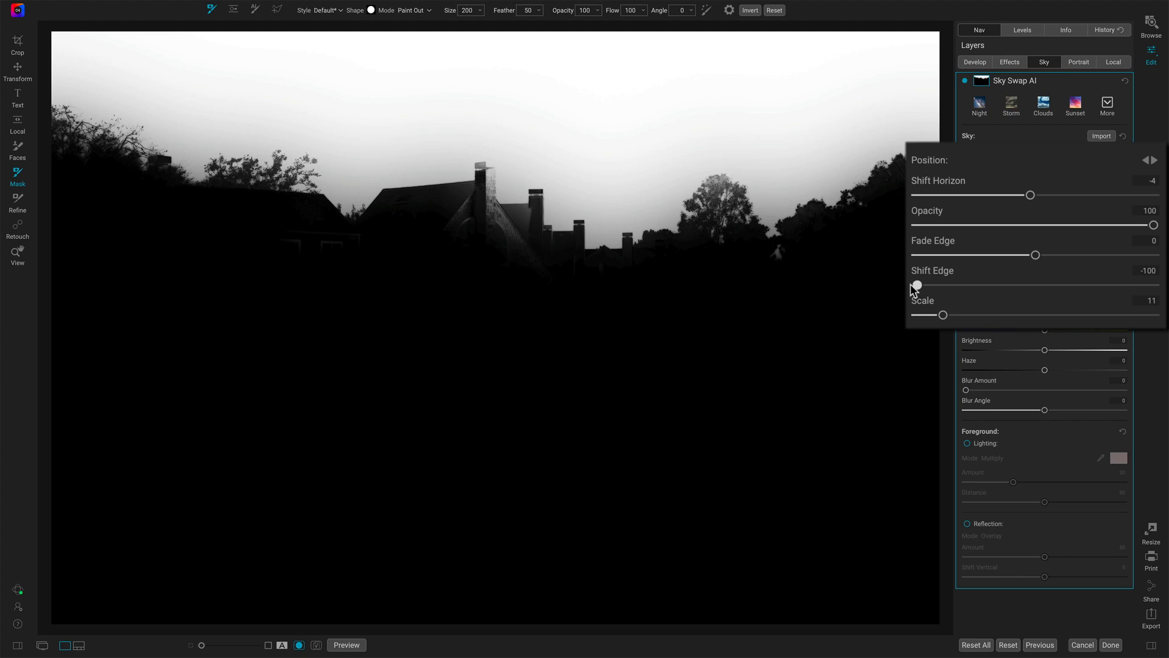
drag(942, 289, 1033, 256)
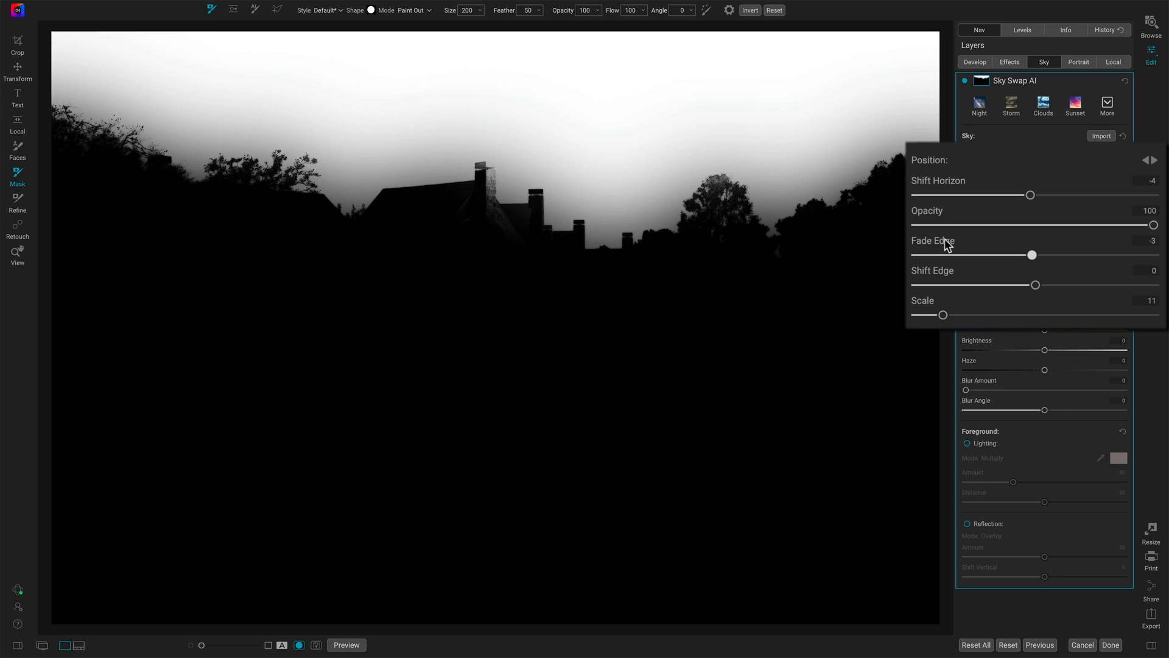
- Hide the mask and try a Fade Edge of -38 with a Shift Edge of -6 on the sky
key(o)
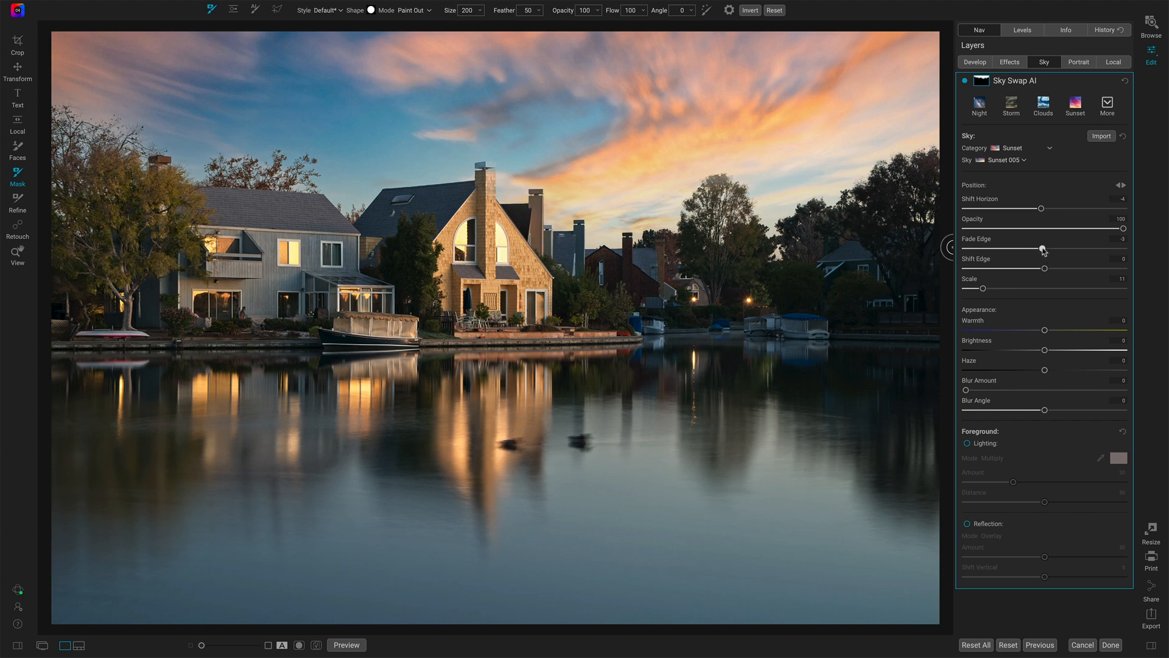
drag(1044, 250, 984, 251)
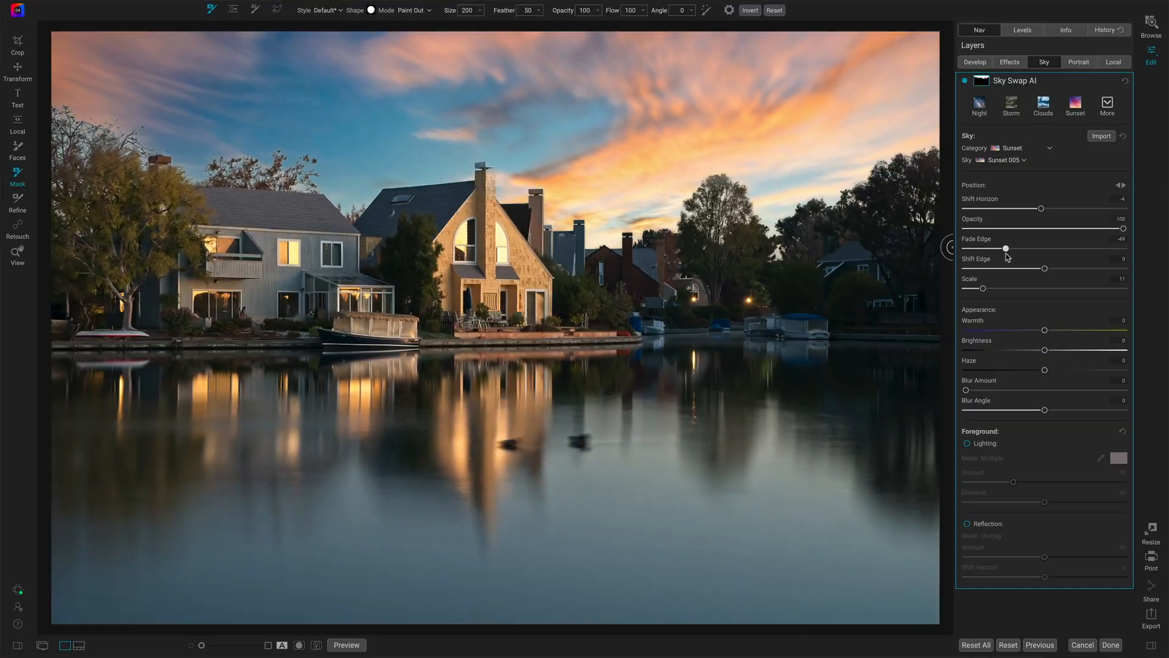
drag(1010, 256, 1030, 289)
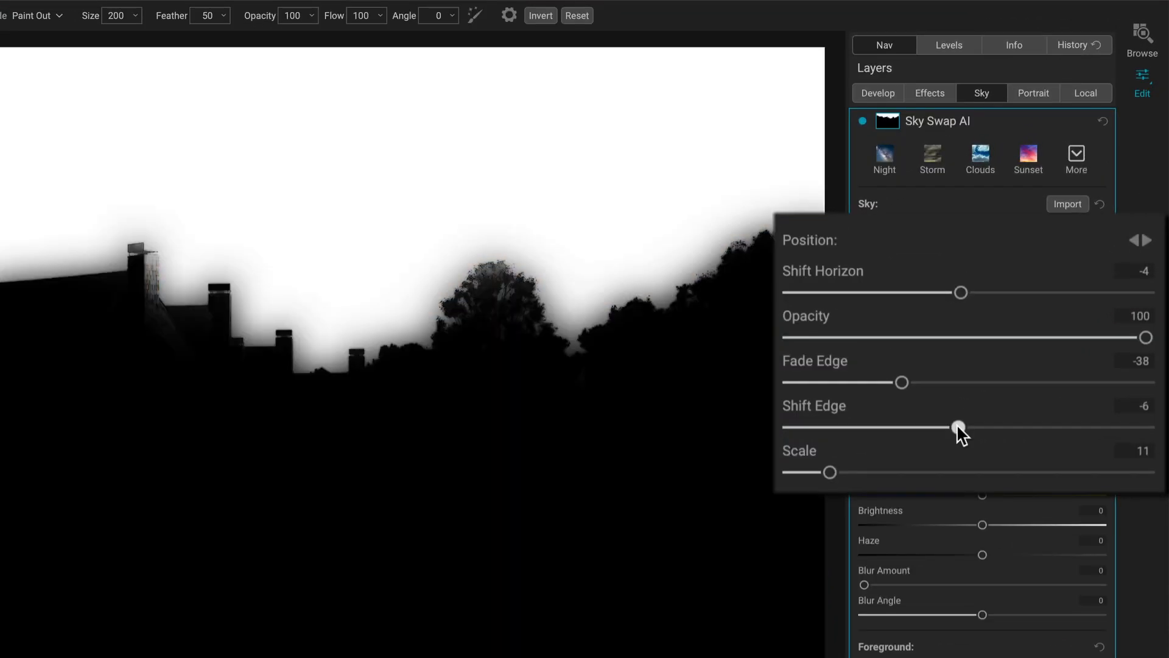
- Try Fade Edge at -12 with Shift Edge at -4 and reset both to 0
drag(902, 382, 939, 382)
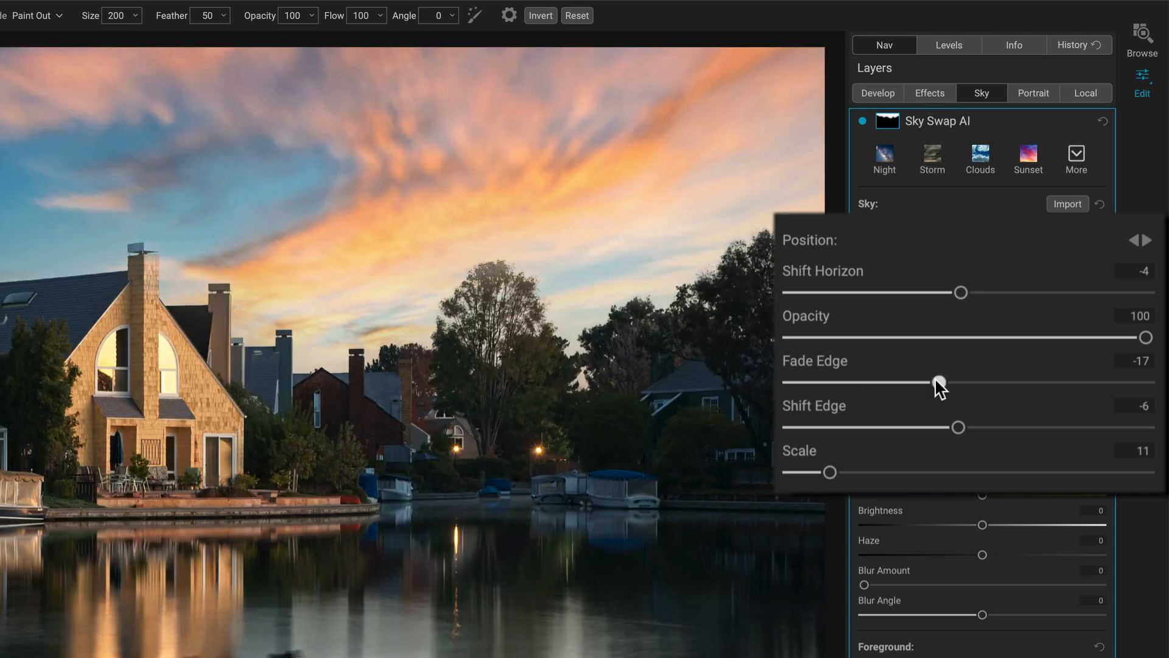
mouse_move(935, 384)
mouse_down()
mouse_move(843, 389)
mouse_move(938, 382)
mouse_up()
drag(959, 427, 961, 427)
drag(937, 380, 938, 378)
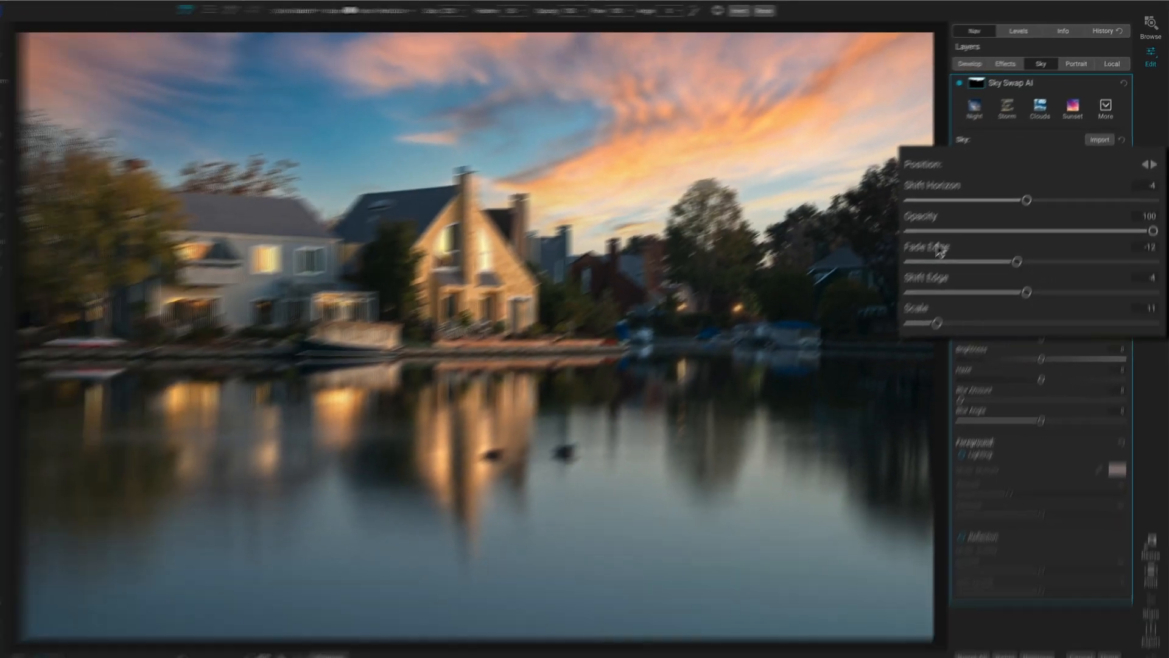
double_click(836, 367)
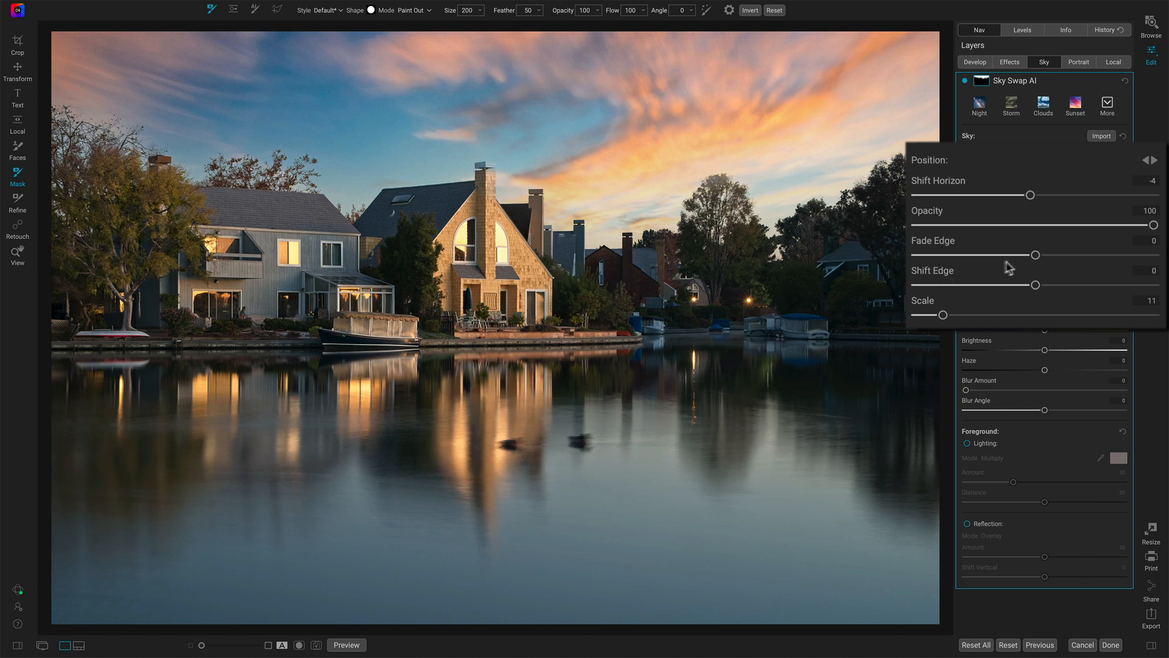
drag(1044, 249, 1043, 250)
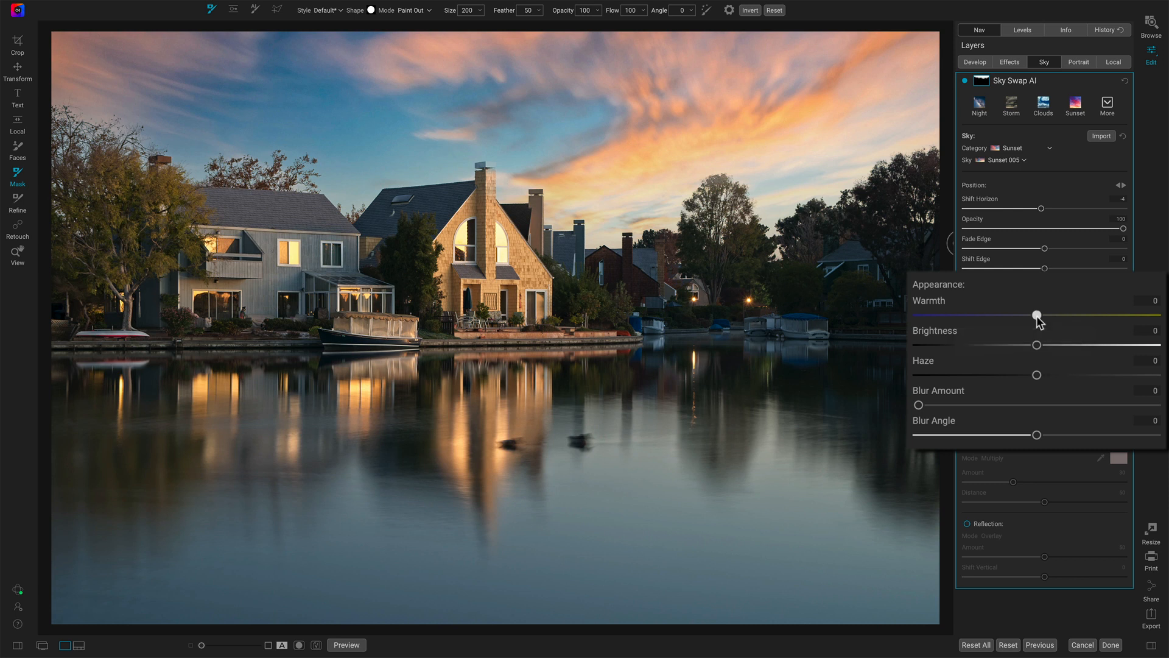
- Try out the sky's Warmth, Brightness and Haze adjustments and reset them to 0
drag(1065, 315, 1034, 346)
double_click(930, 302)
double_click(947, 332)
mouse_move(1038, 375)
mouse_down()
mouse_move(970, 379)
mouse_move(1113, 381)
mouse_move(1037, 377)
mouse_up()
- Try a Blur Amount of 49 with Blur Angles of -77, 35 and 5 on the sky, and reset both settings
drag(954, 405, 999, 406)
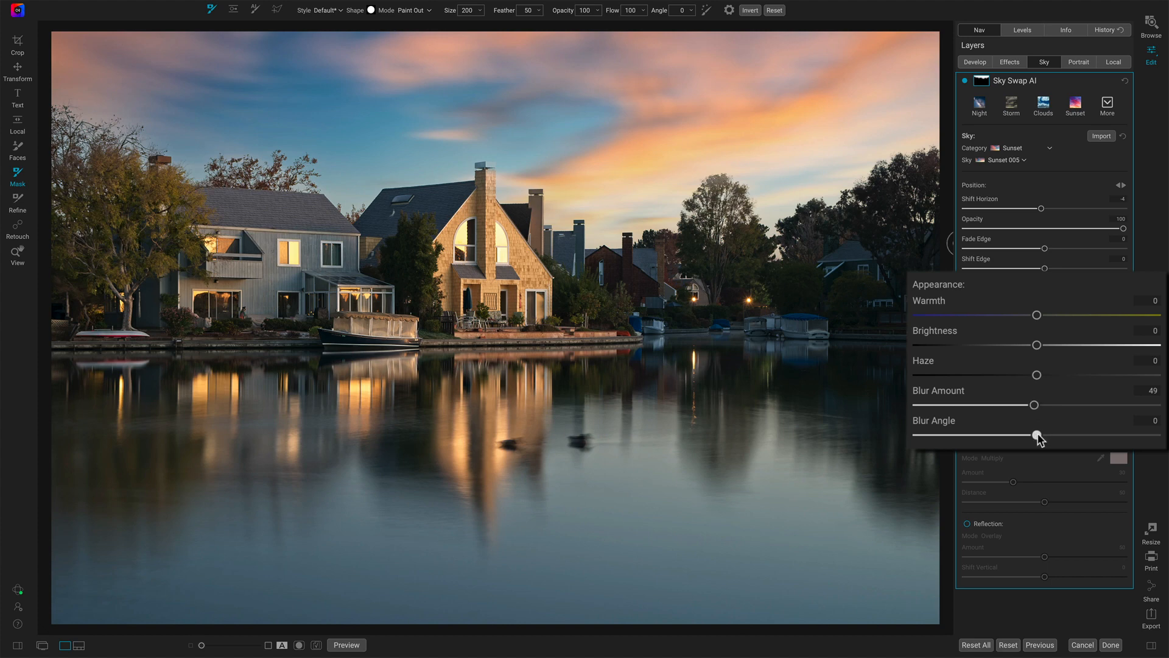
drag(1036, 435, 938, 438)
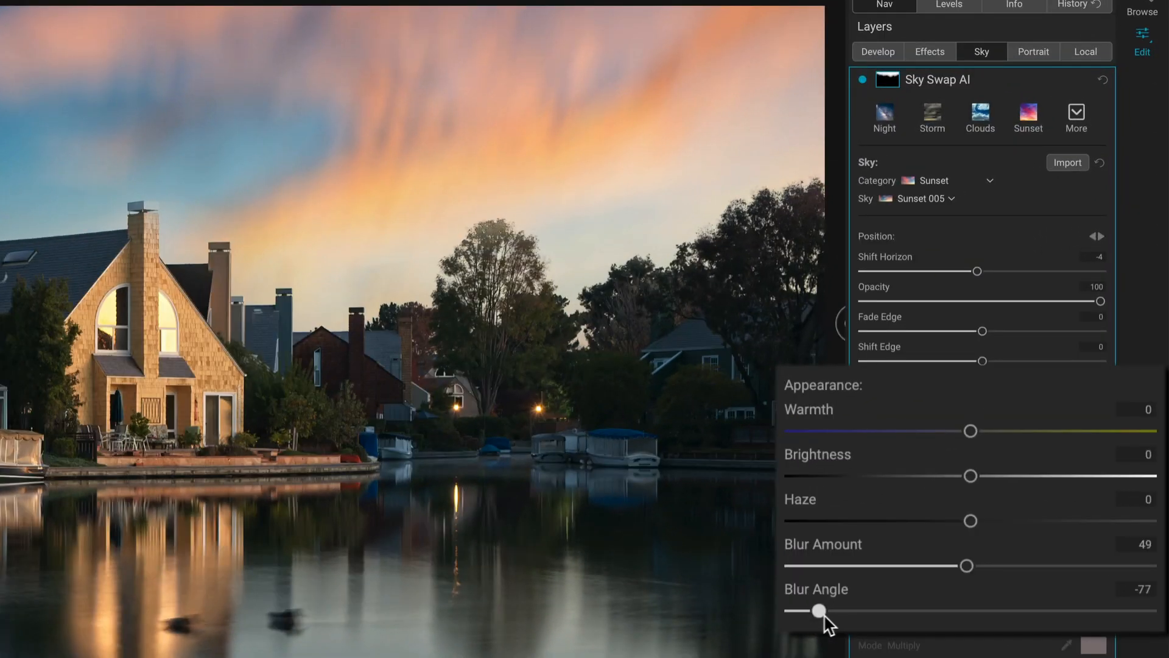
mouse_move(825, 615)
mouse_down()
mouse_move(1060, 608)
mouse_move(1040, 616)
mouse_up()
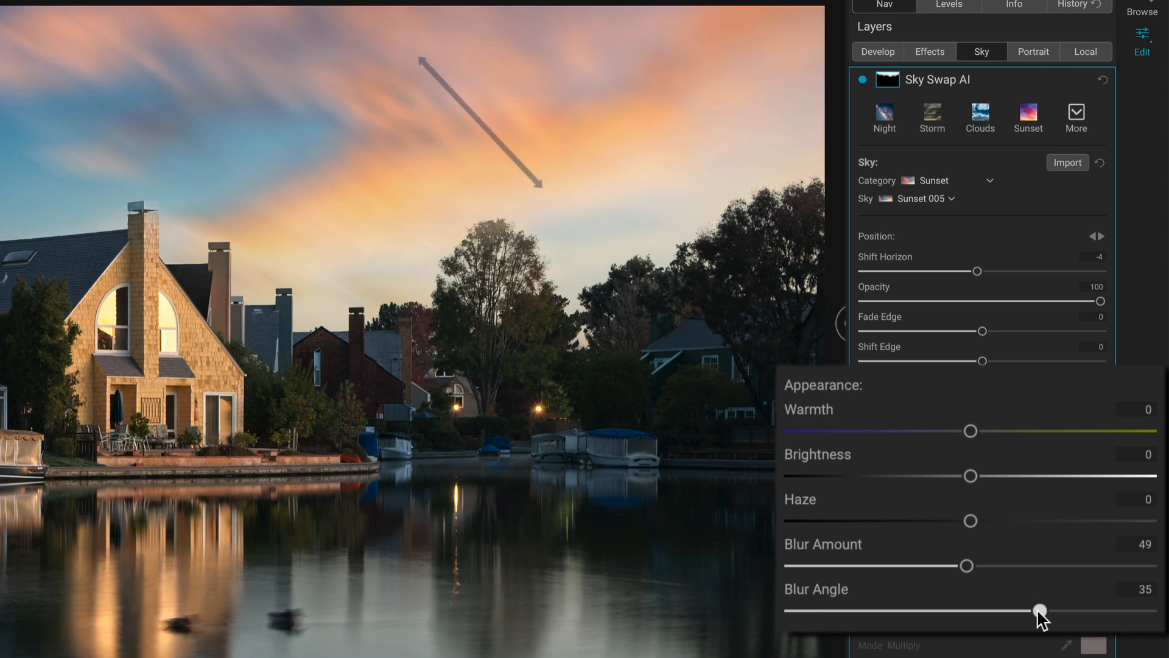
mouse_move(1040, 616)
mouse_down()
mouse_move(911, 615)
mouse_move(893, 627)
mouse_move(1090, 620)
mouse_move(983, 629)
mouse_up()
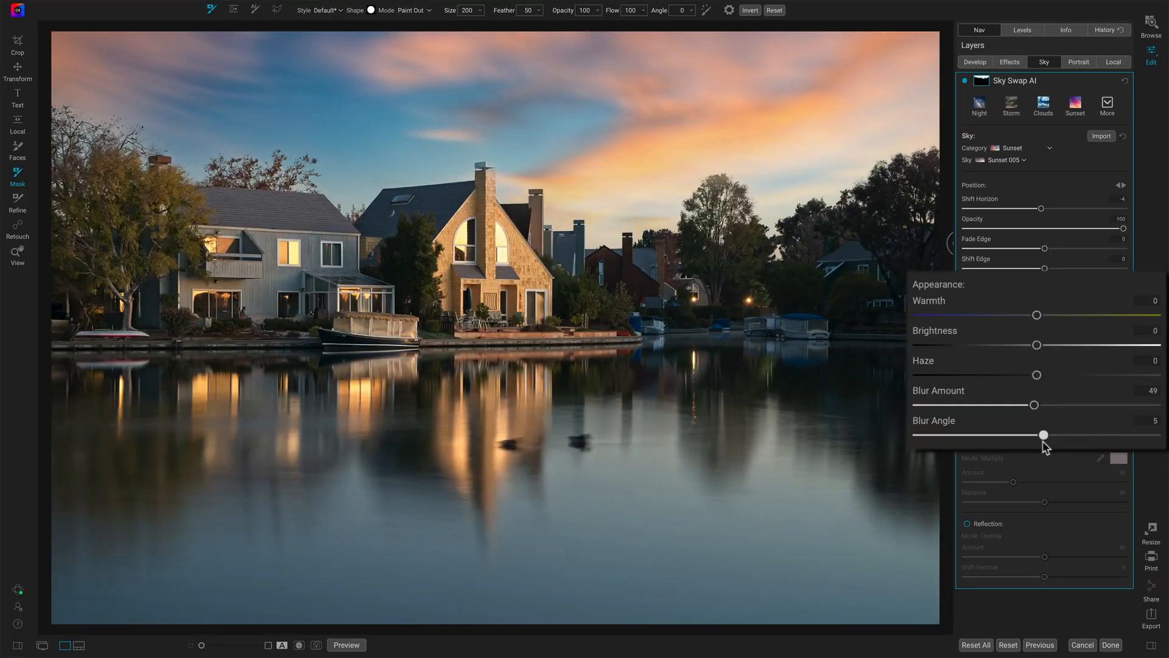
mouse_move(1043, 444)
mouse_down()
mouse_move(1075, 442)
mouse_move(1038, 441)
mouse_up()
double_click(948, 396)
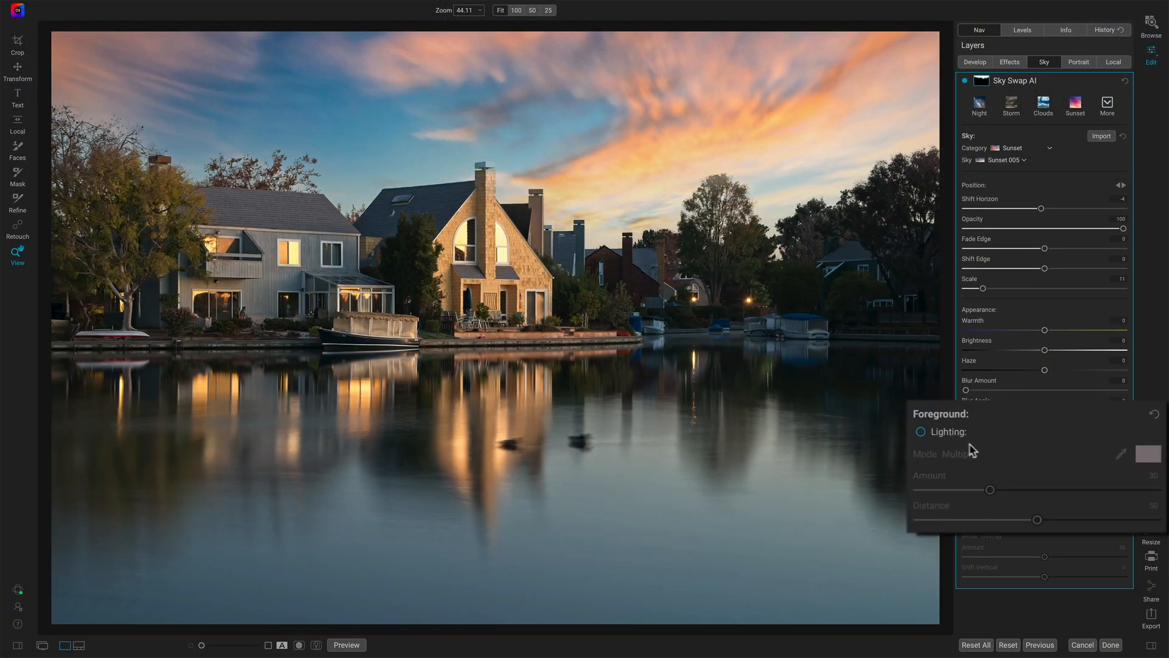
- Enable the foreground Lighting to compare its effect on the photo and disable it again
click(921, 433)
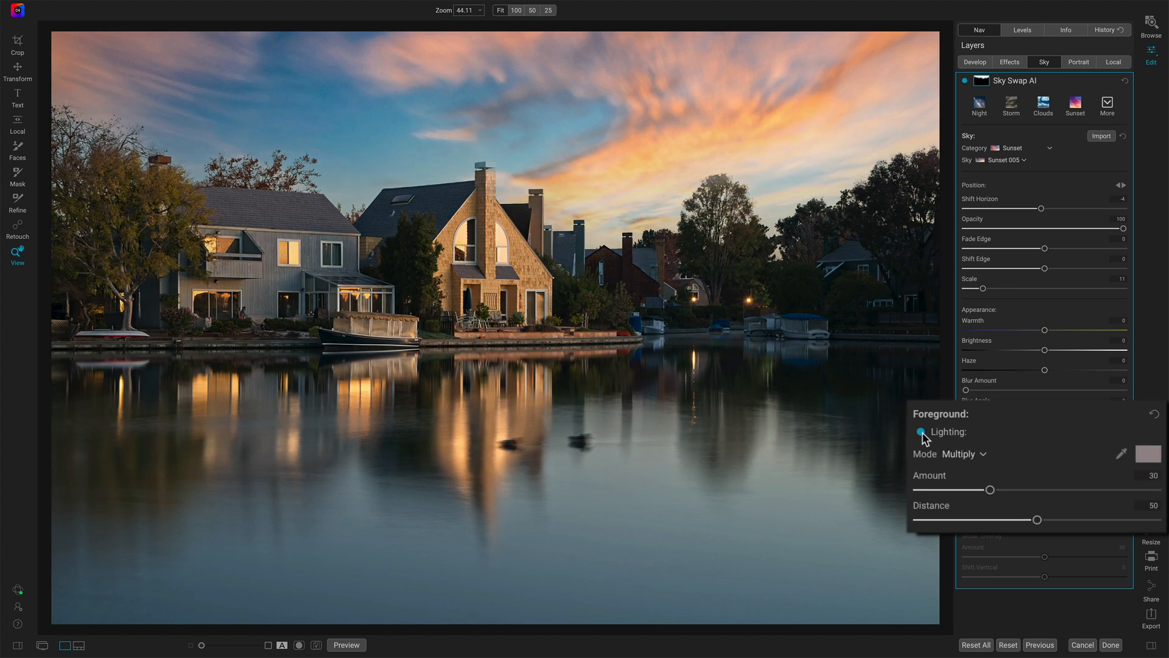
click(921, 432)
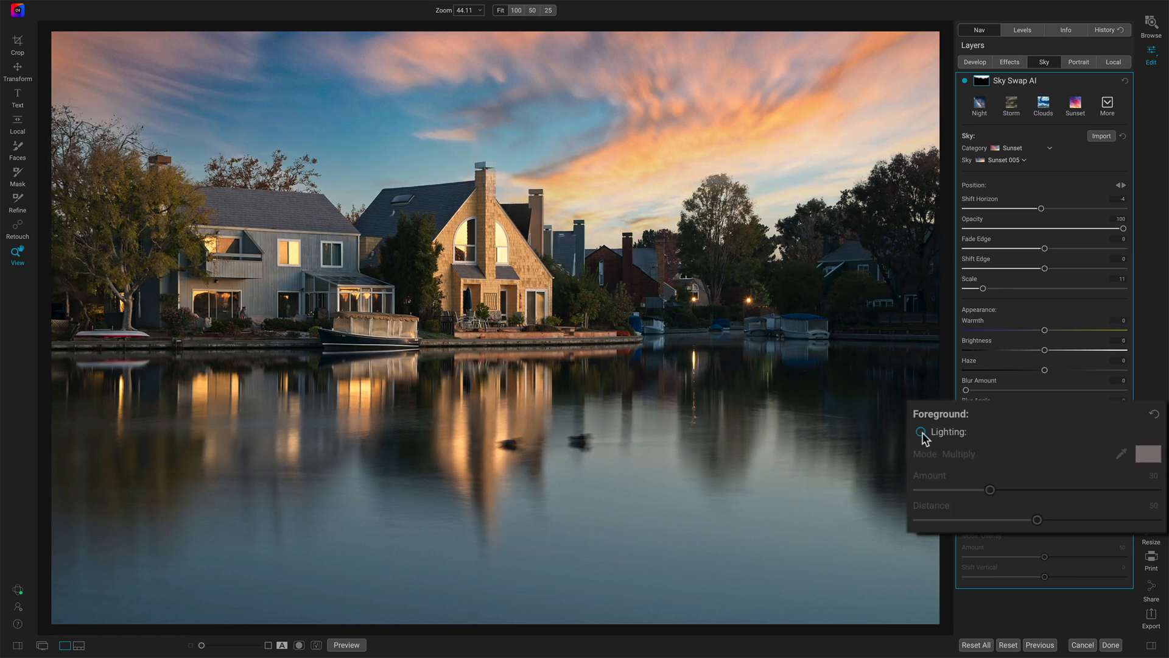
- Compare the photo with and without the foreground Lighting, leaving it enabled in Multiply mode
click(922, 433)
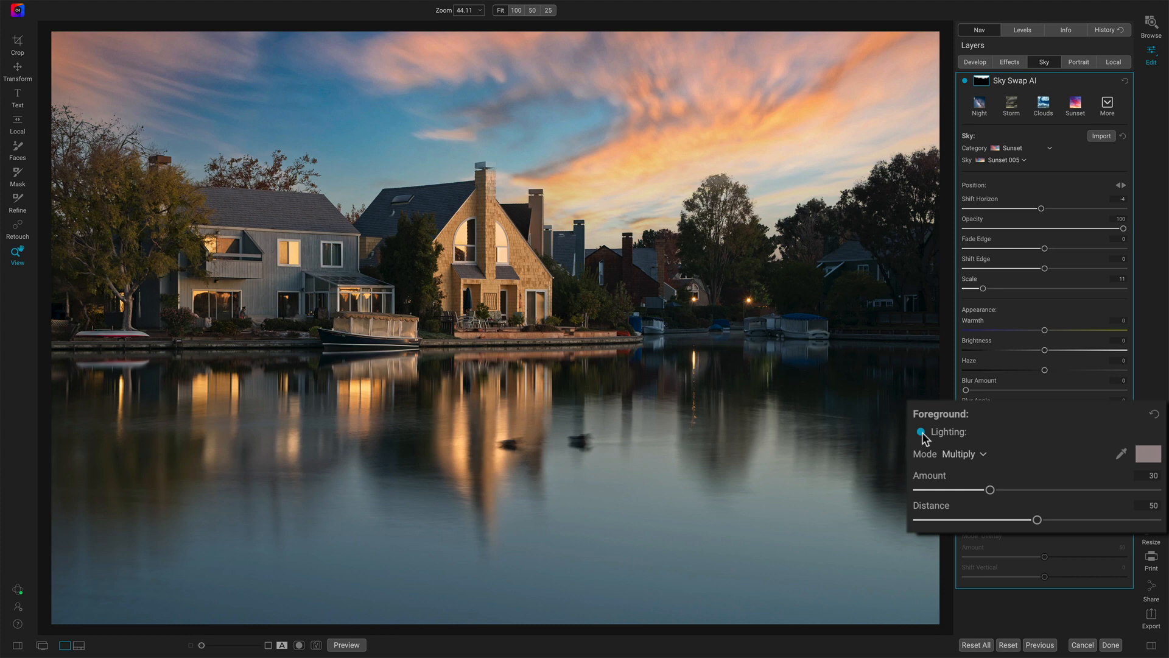
click(922, 433)
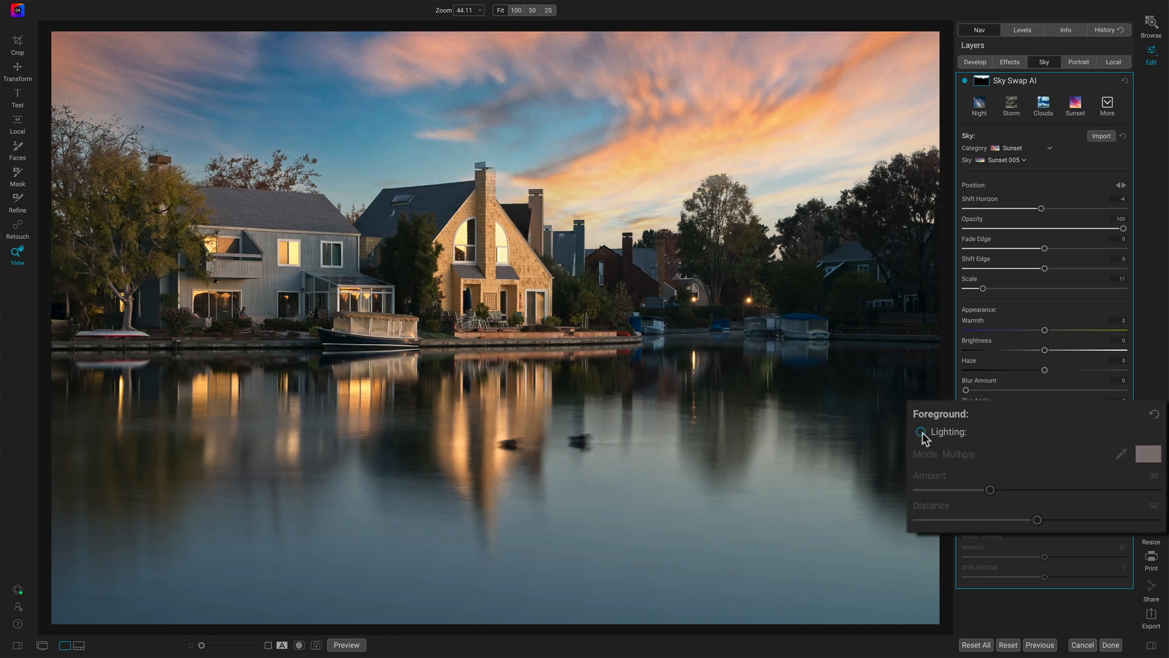
click(922, 432)
click(922, 432)
click(922, 433)
click(921, 432)
click(922, 432)
click(980, 455)
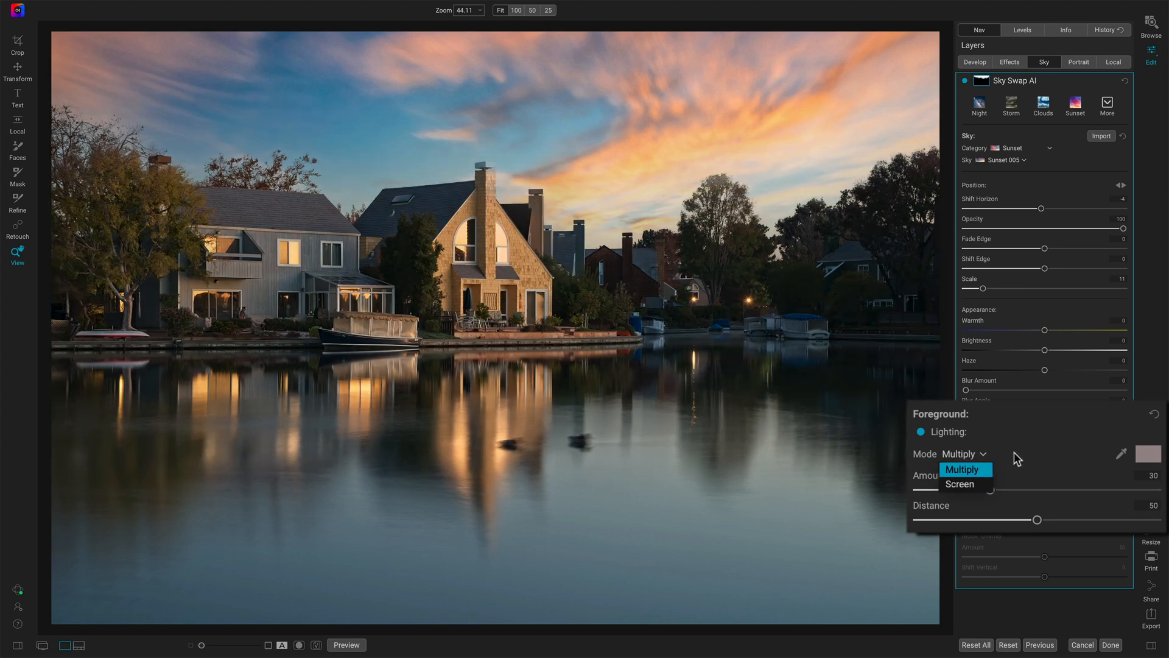
click(1013, 453)
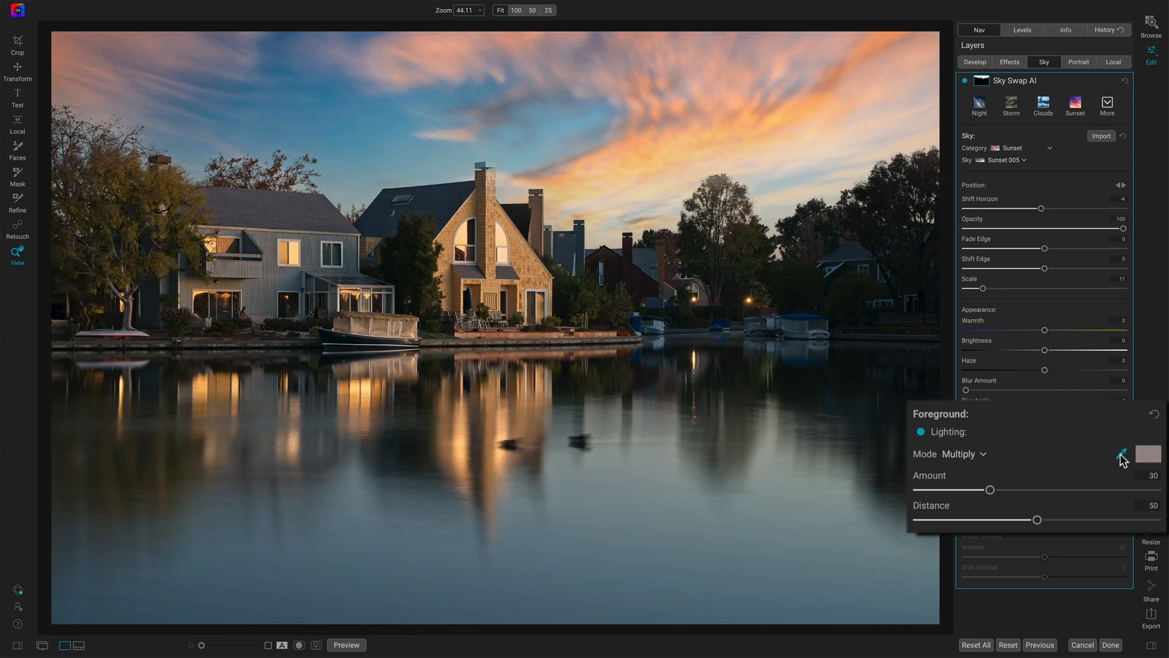
- Sample the orange sunset cloud as the foreground Lighting color, keeping the Multiply mode
click(1121, 454)
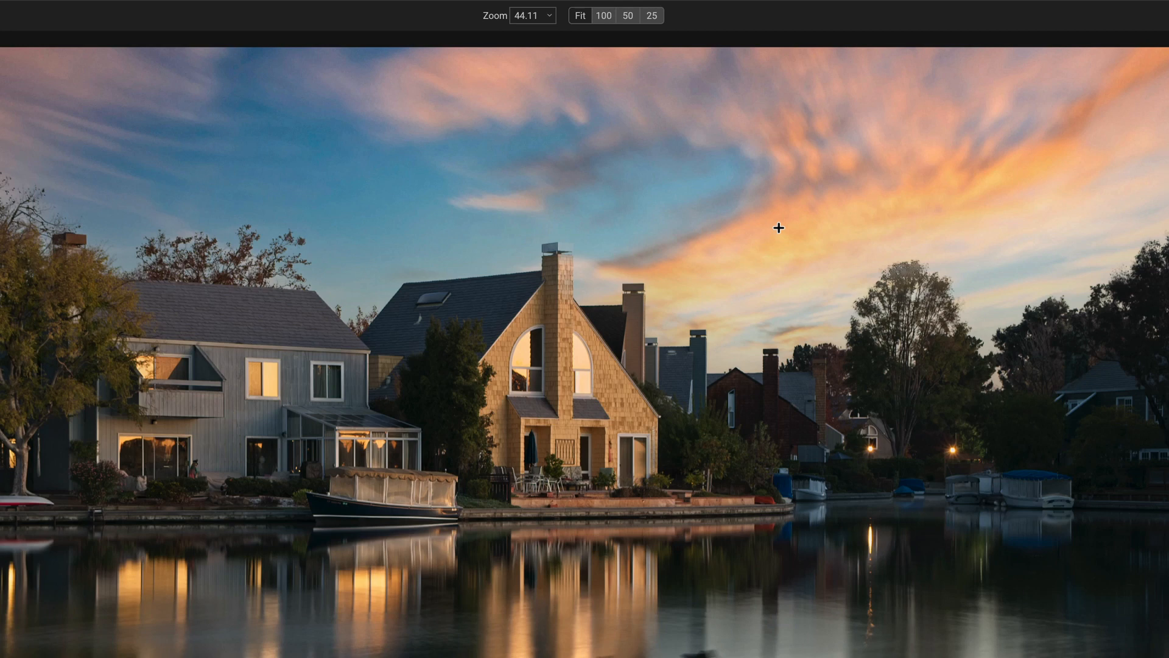
click(779, 228)
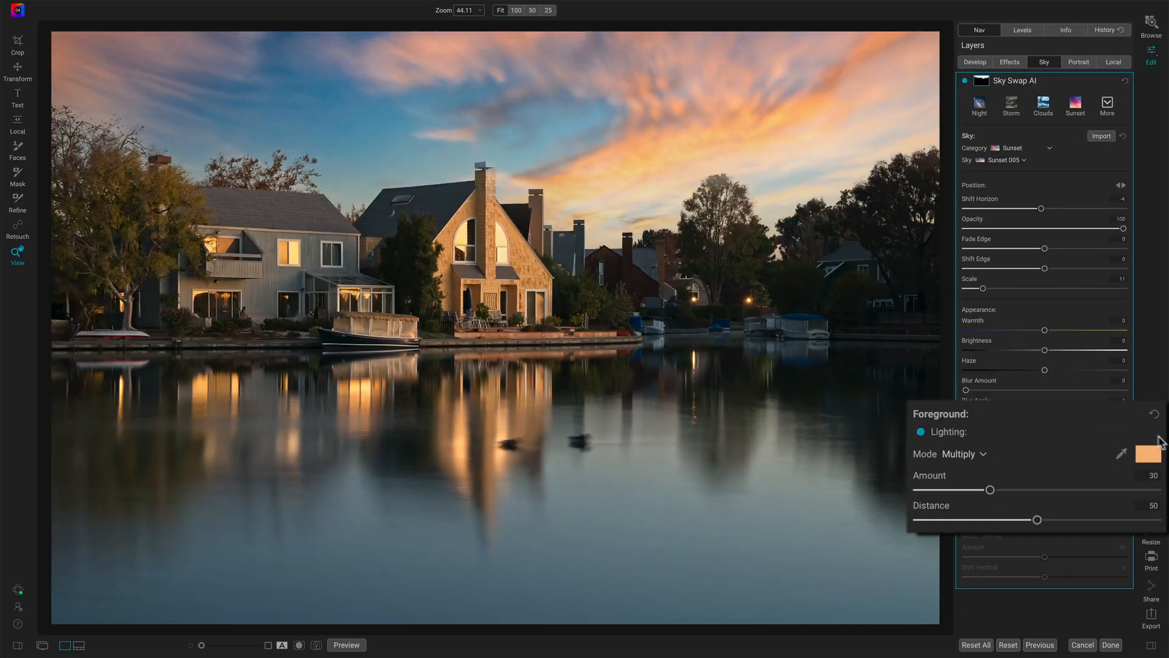
click(979, 456)
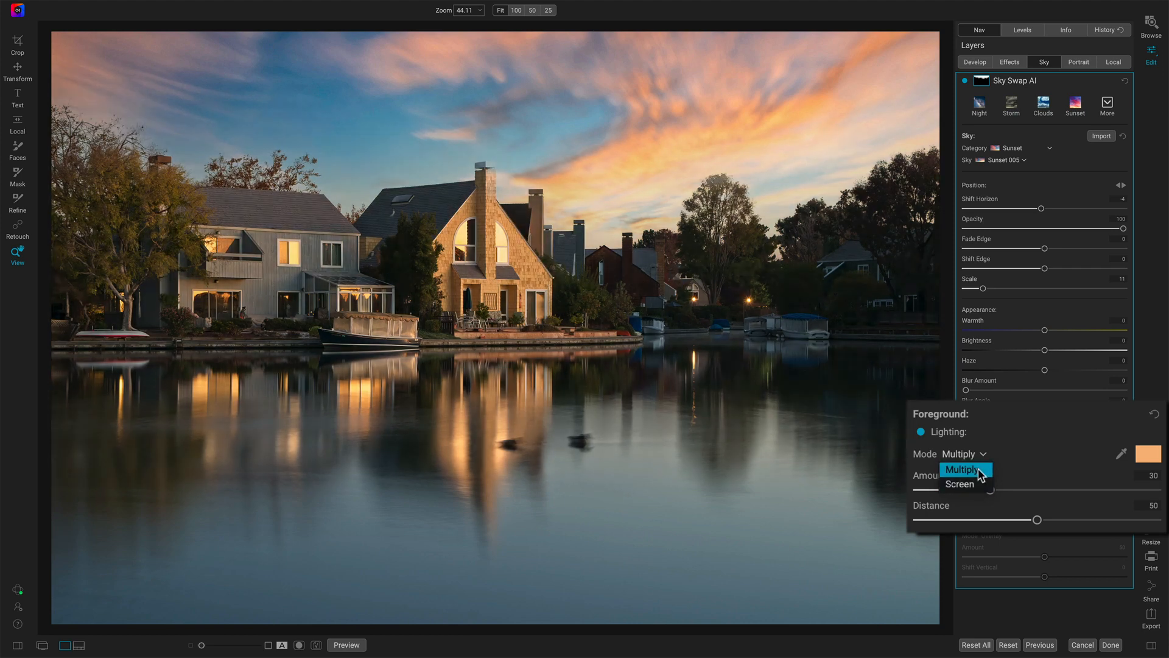
click(978, 471)
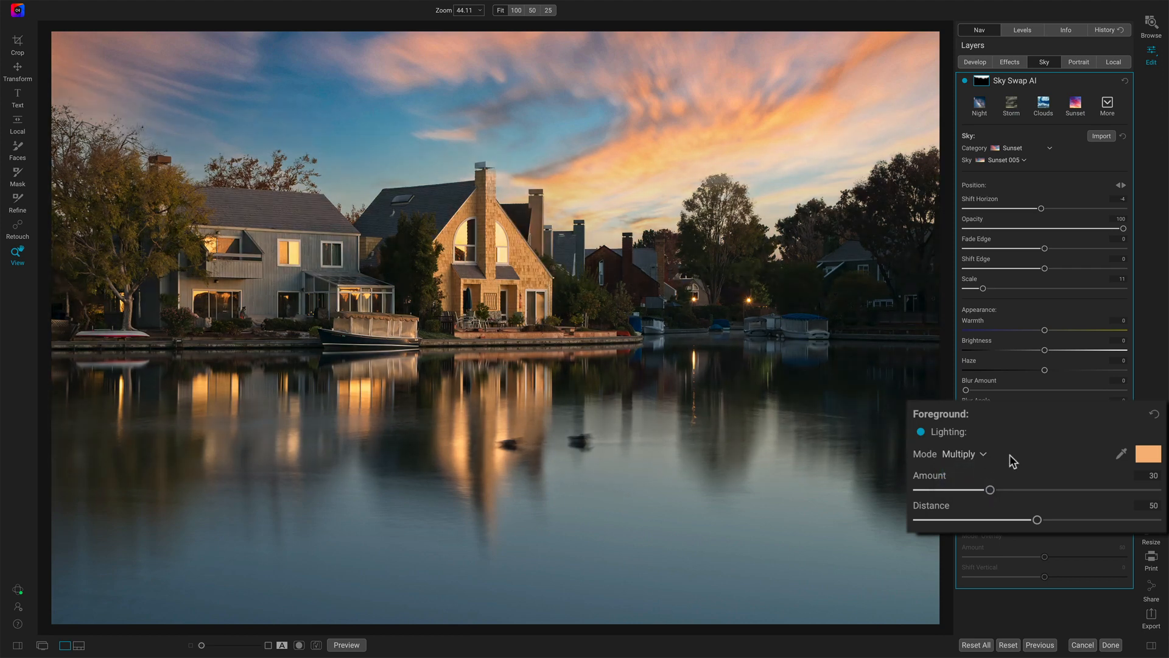
- Try a Lighting Amount of 32 with a Distance of 55, and compare the photo with and without it
mouse_move(992, 491)
mouse_down()
mouse_move(1076, 489)
mouse_move(970, 495)
mouse_move(1021, 499)
mouse_move(986, 492)
mouse_move(1009, 495)
mouse_up()
drag(971, 490, 1049, 521)
click(921, 432)
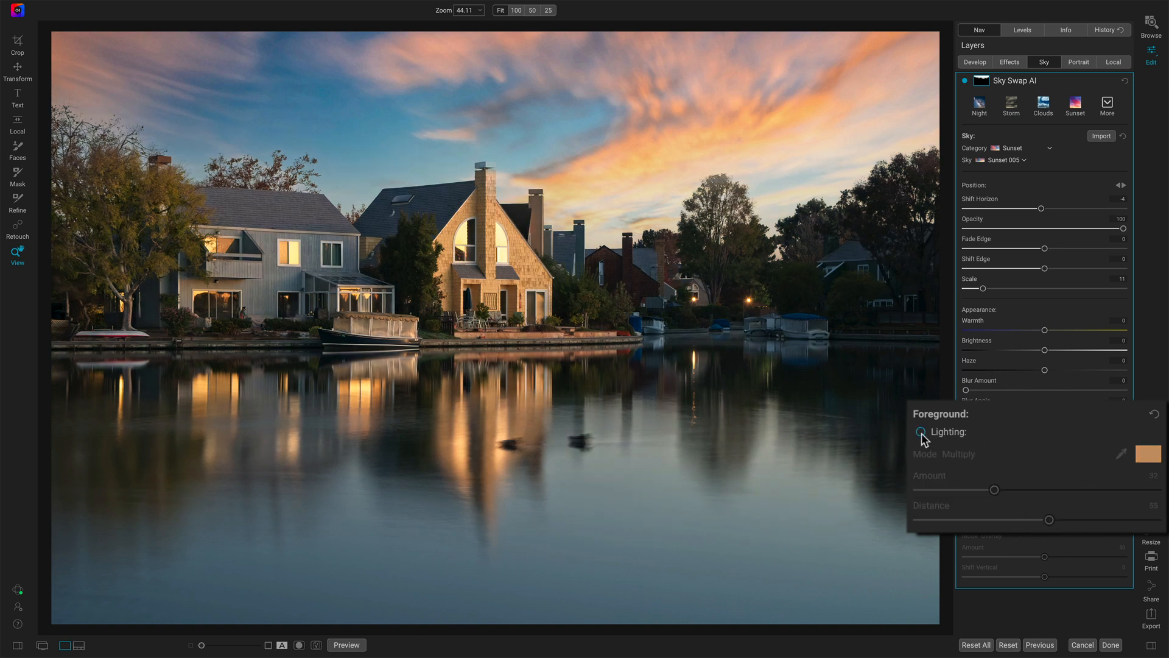
click(922, 433)
click(922, 432)
click(921, 432)
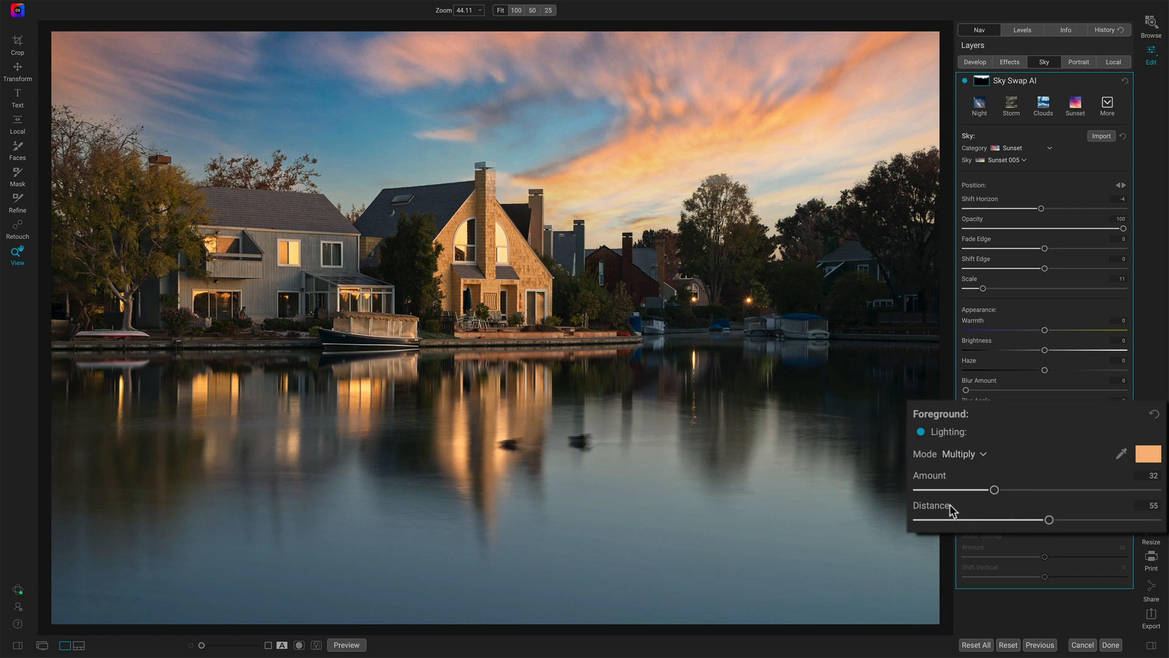
- Judge the Lighting Distance at an Amount of 100, and settle on Distance 34 with Amount 28
drag(994, 490, 1156, 490)
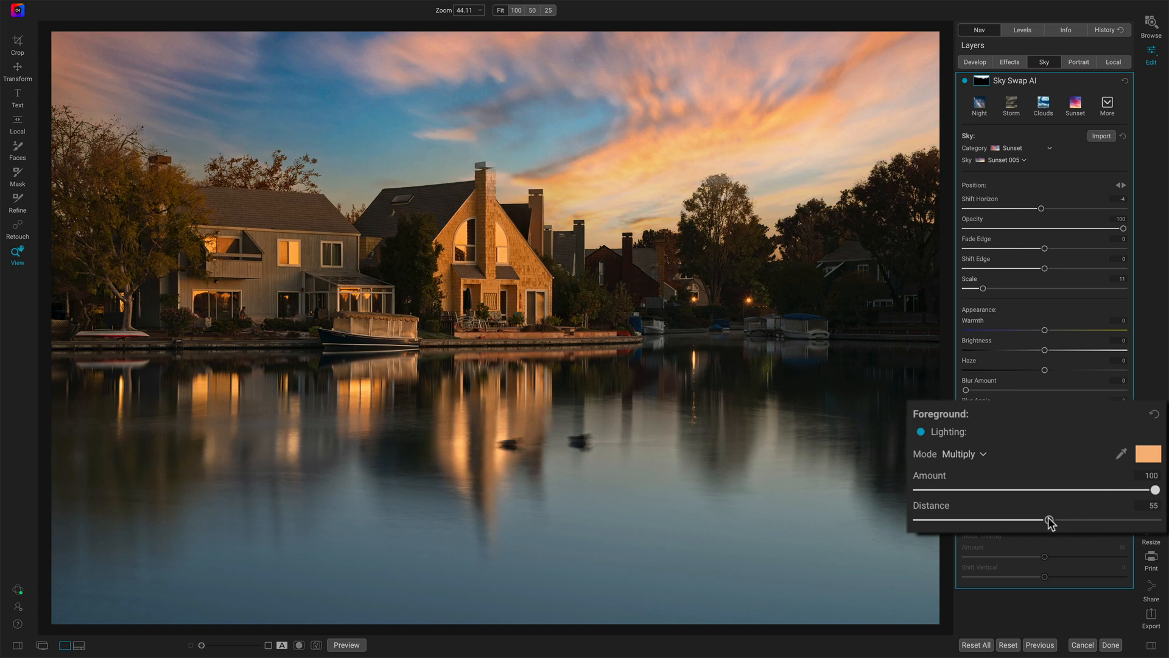
drag(1049, 519, 976, 519)
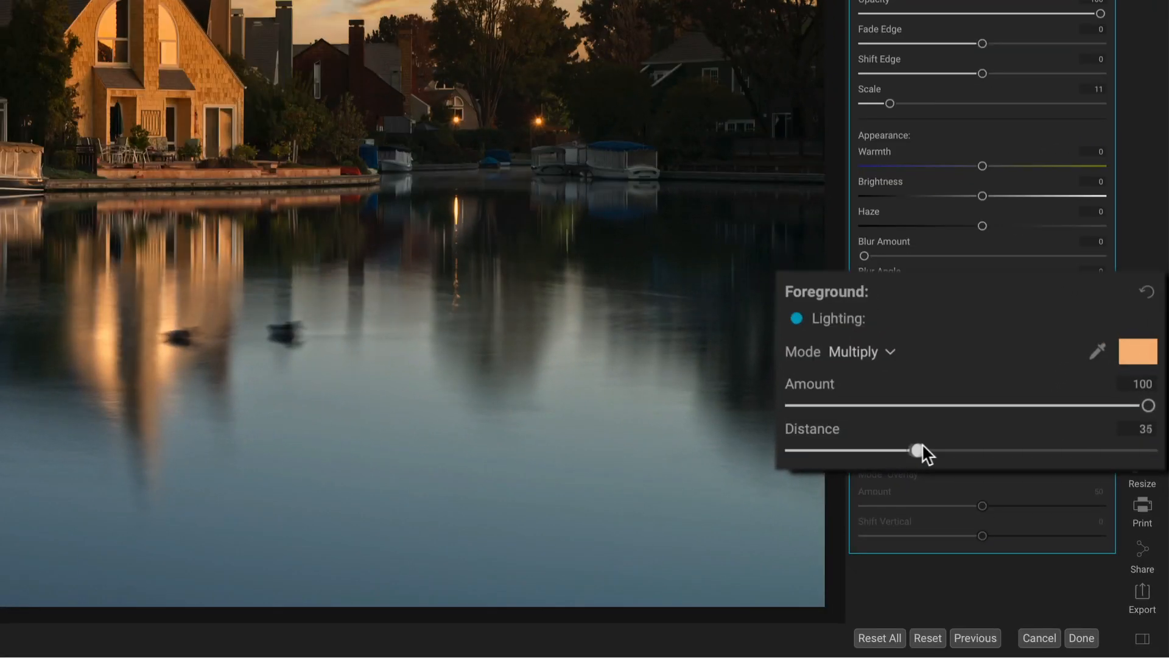
drag(966, 452, 1002, 451)
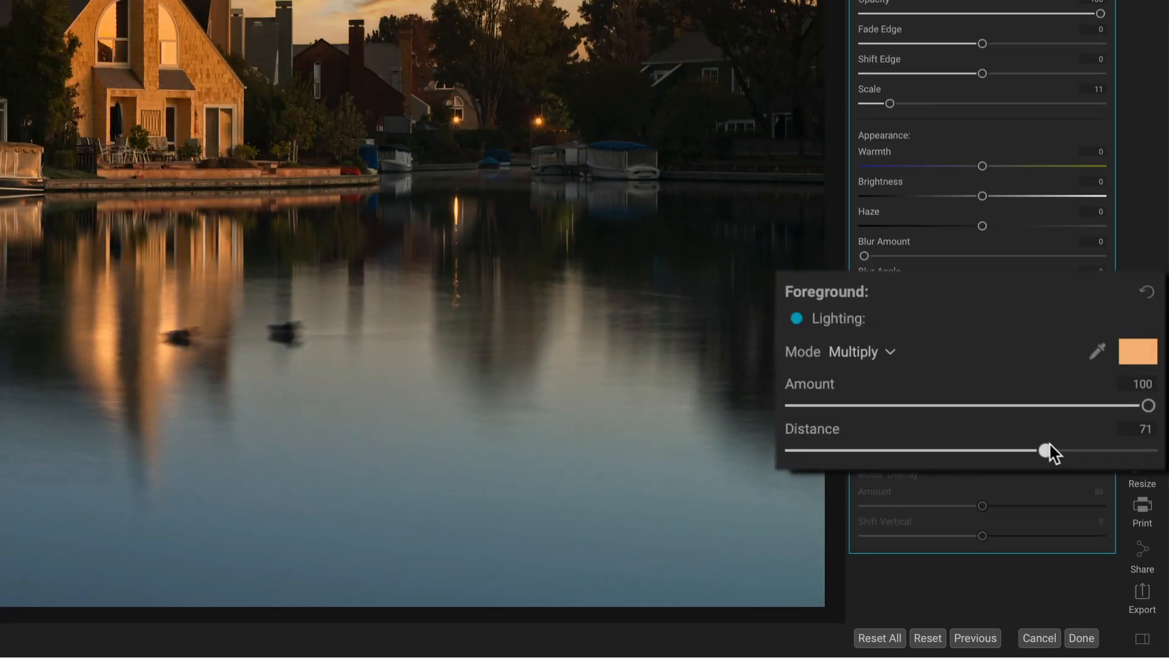
drag(1077, 446, 905, 451)
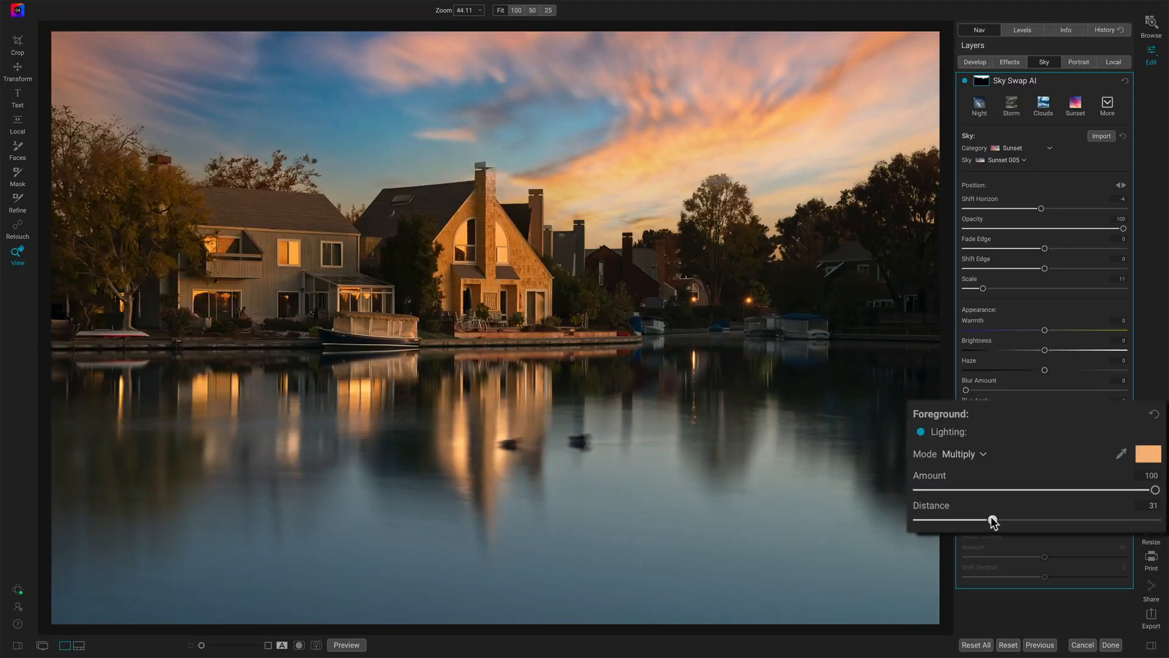
drag(994, 520, 991, 521)
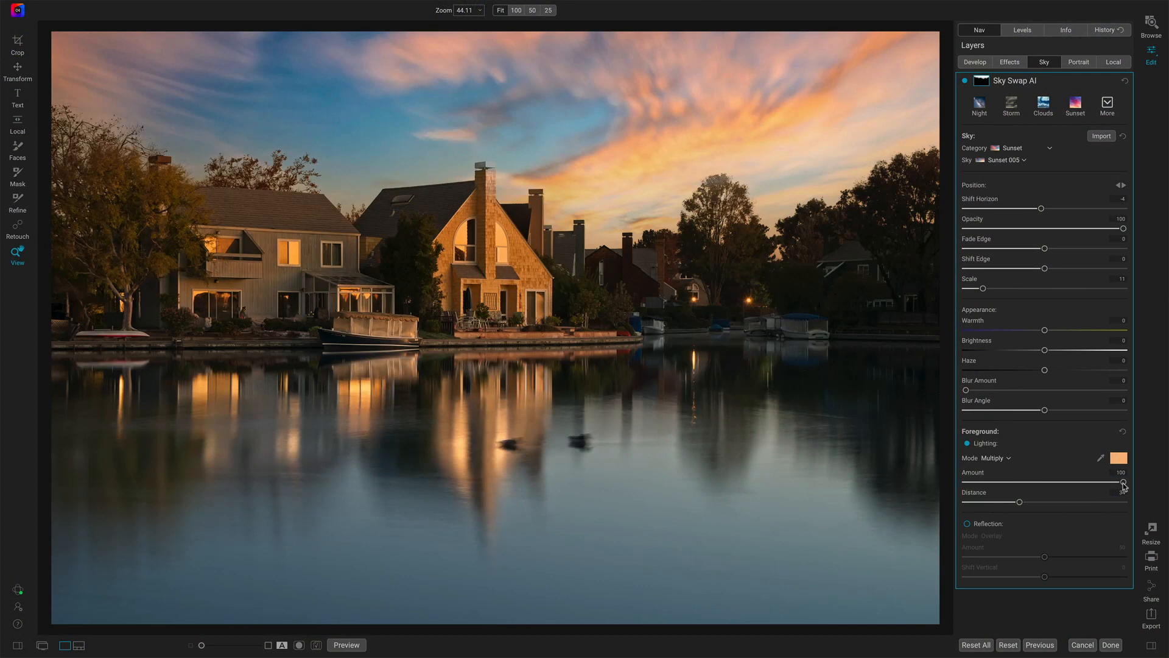
drag(1124, 484, 1008, 487)
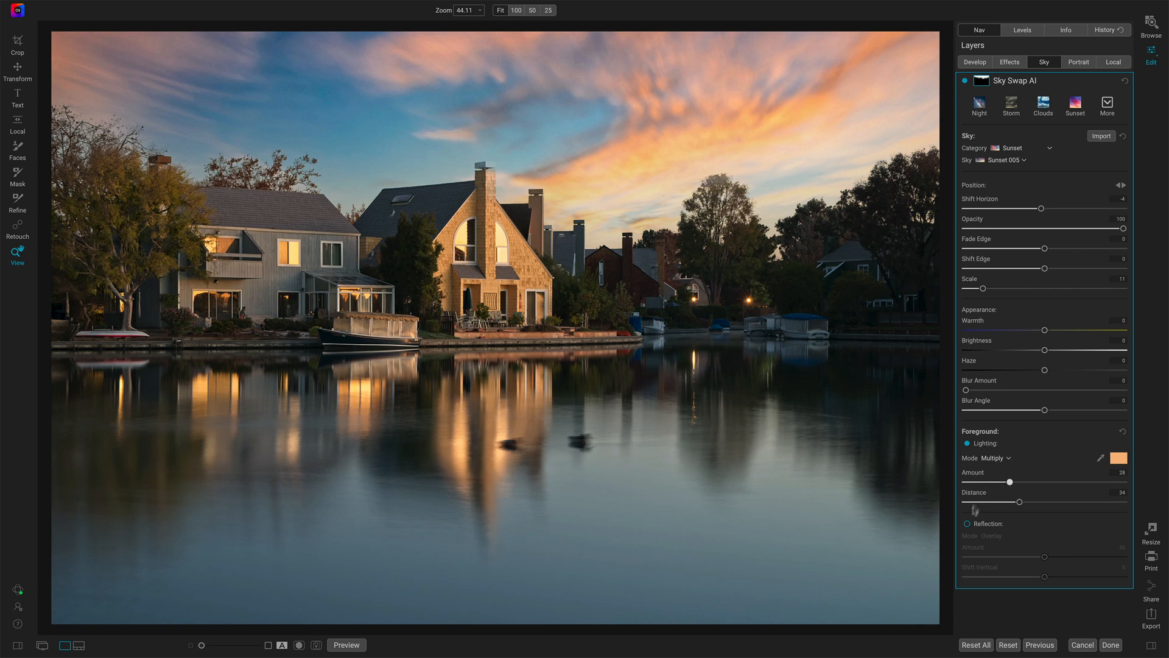
- Enable the foreground Reflection of the sky in the water using the Overlay mode
click(967, 524)
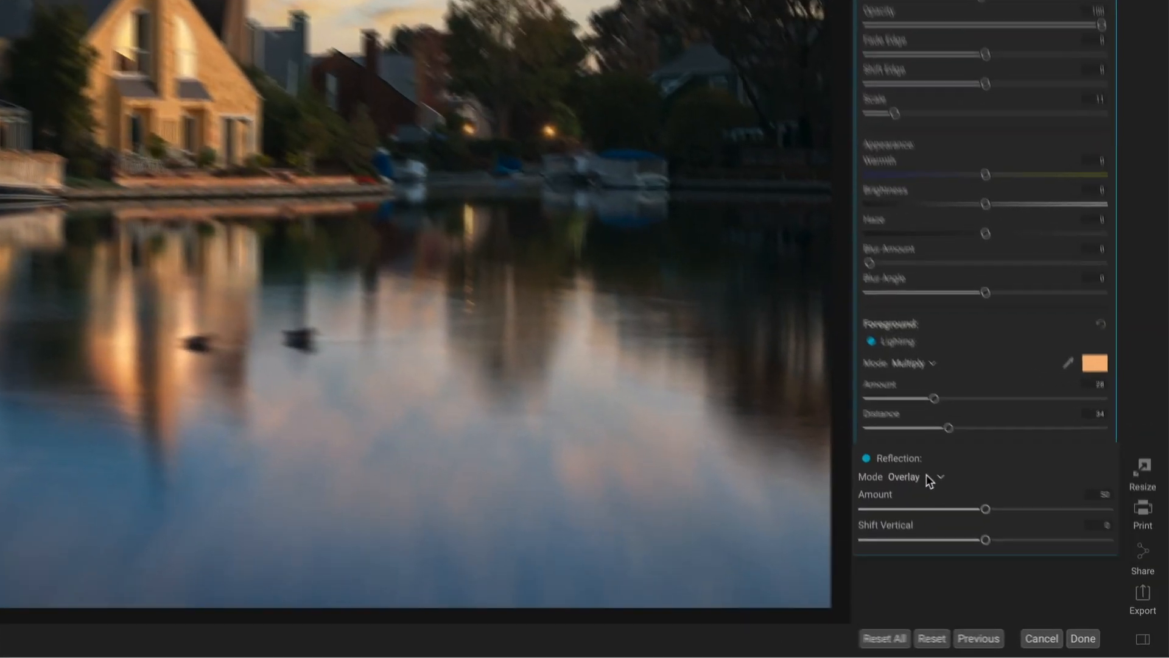
click(1014, 536)
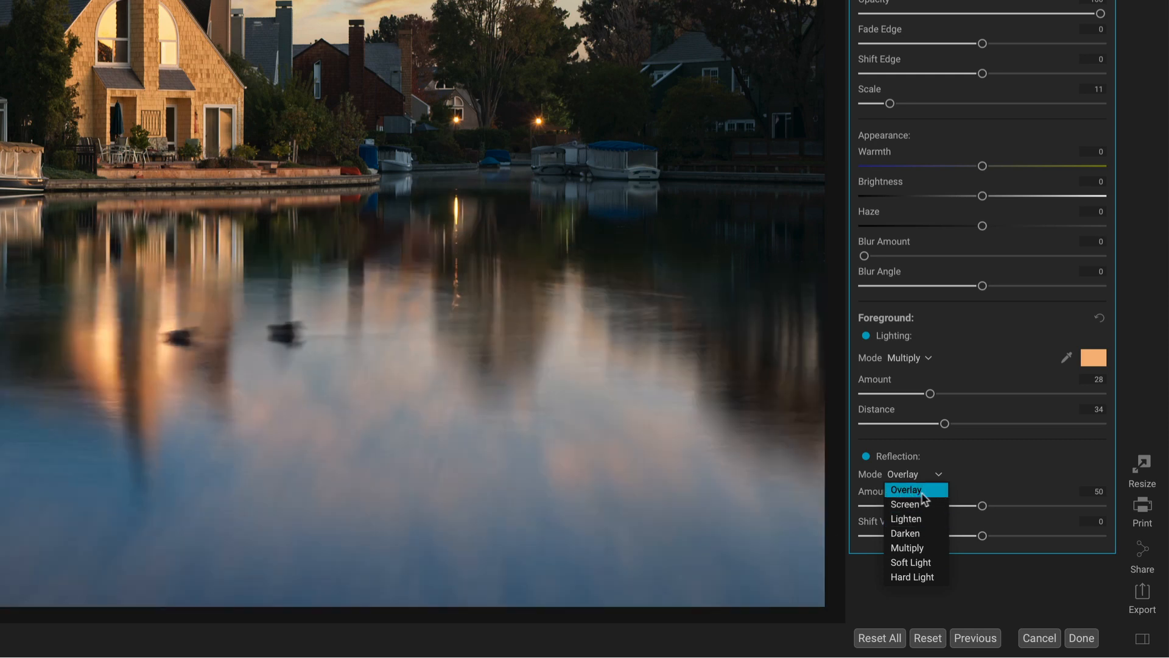
click(928, 489)
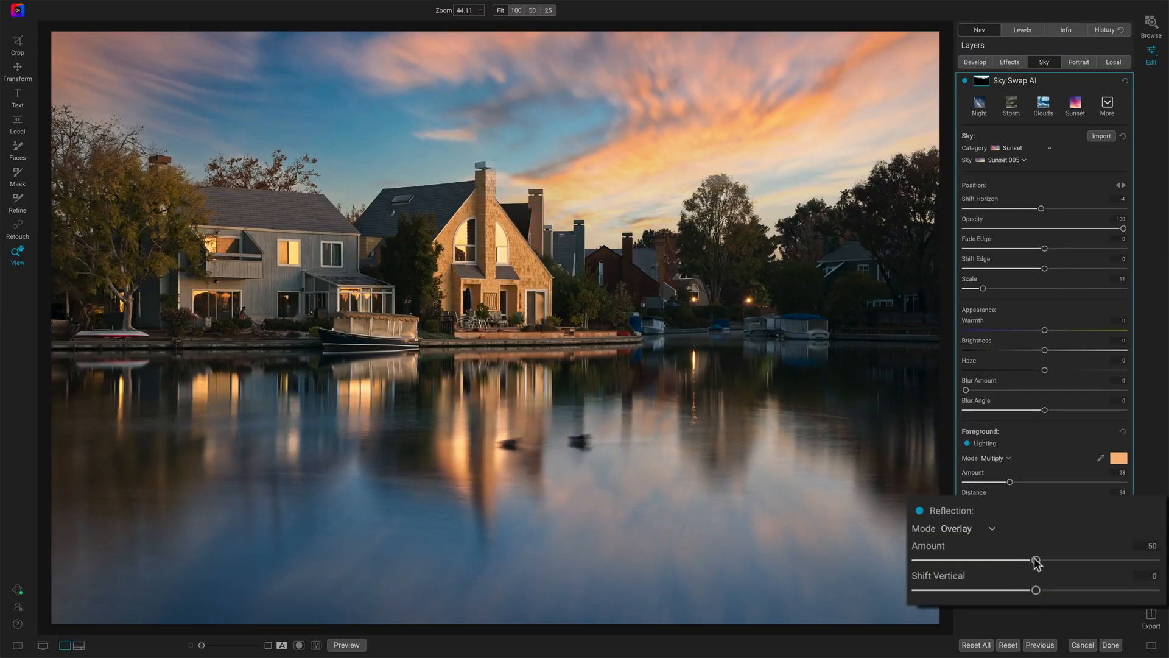
- Try the Reflection at full strength, and settle on an Amount of 56 with a Shift Vertical of -7
drag(1035, 560, 1155, 560)
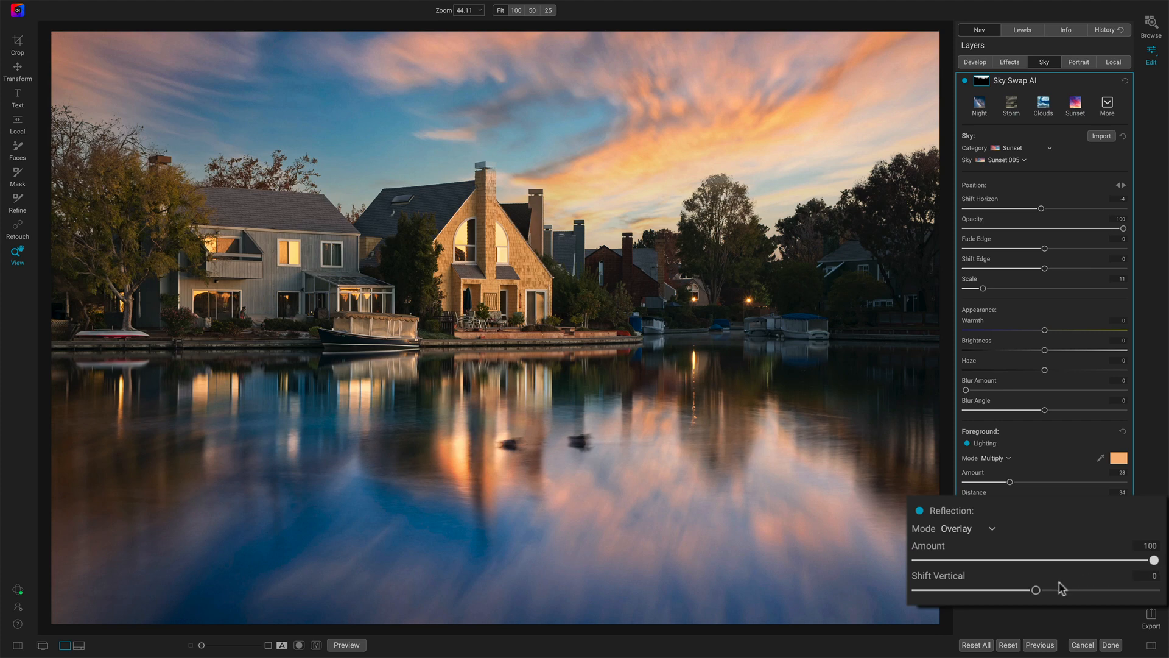
drag(1037, 592, 1025, 590)
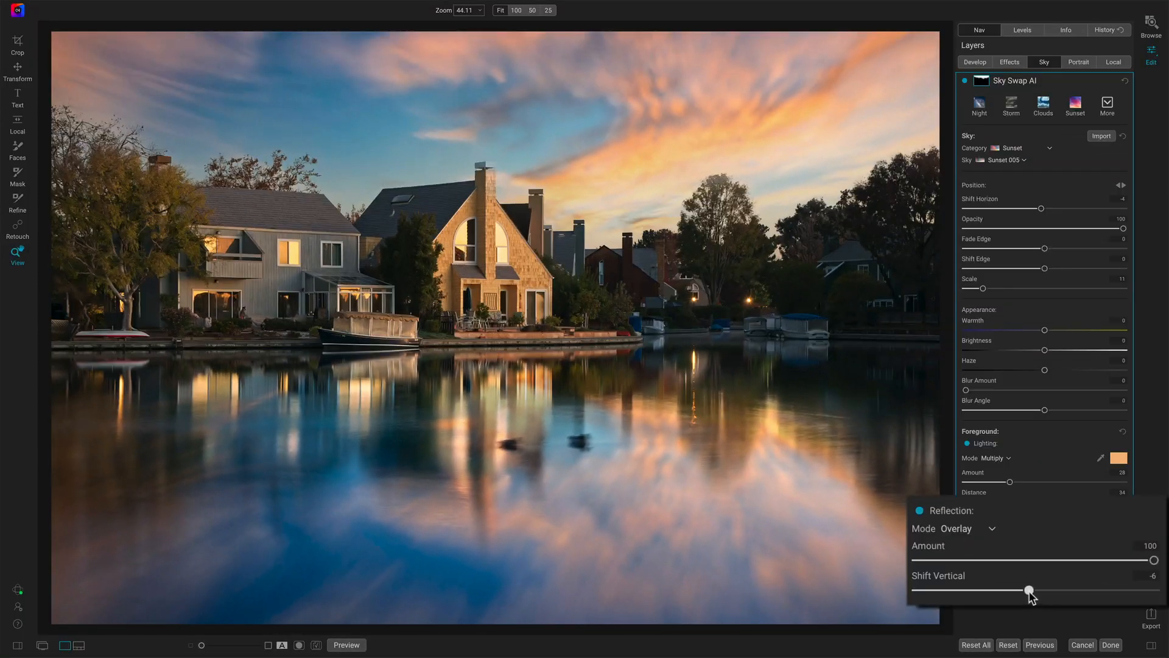
drag(1026, 592, 1027, 590)
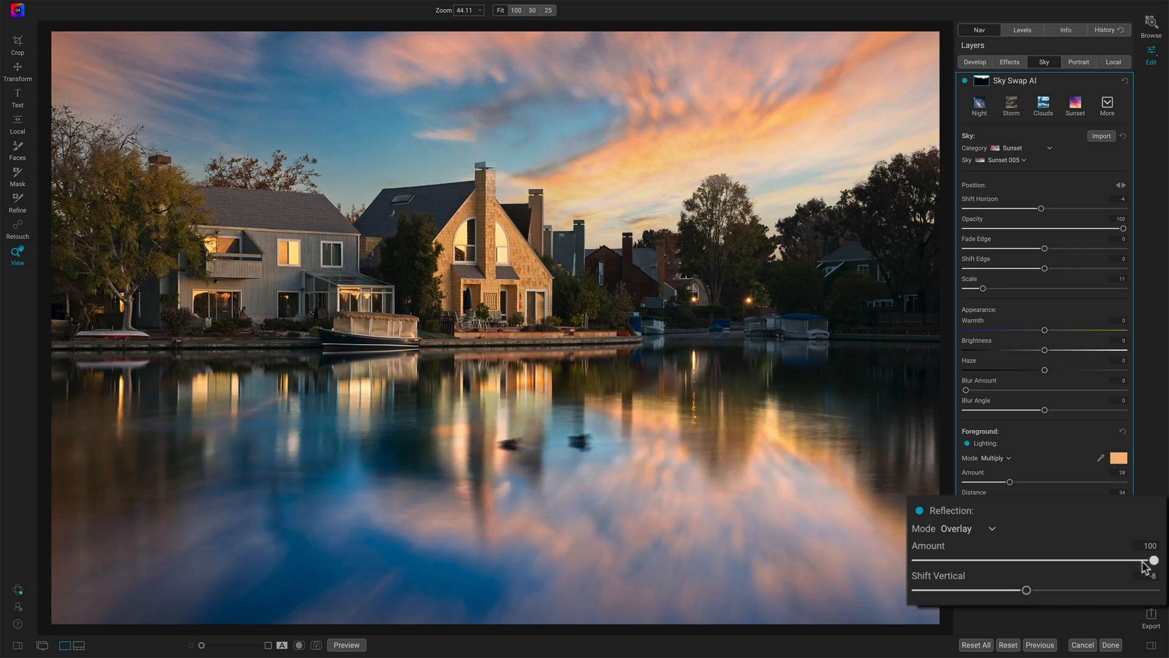
drag(1142, 564, 1029, 591)
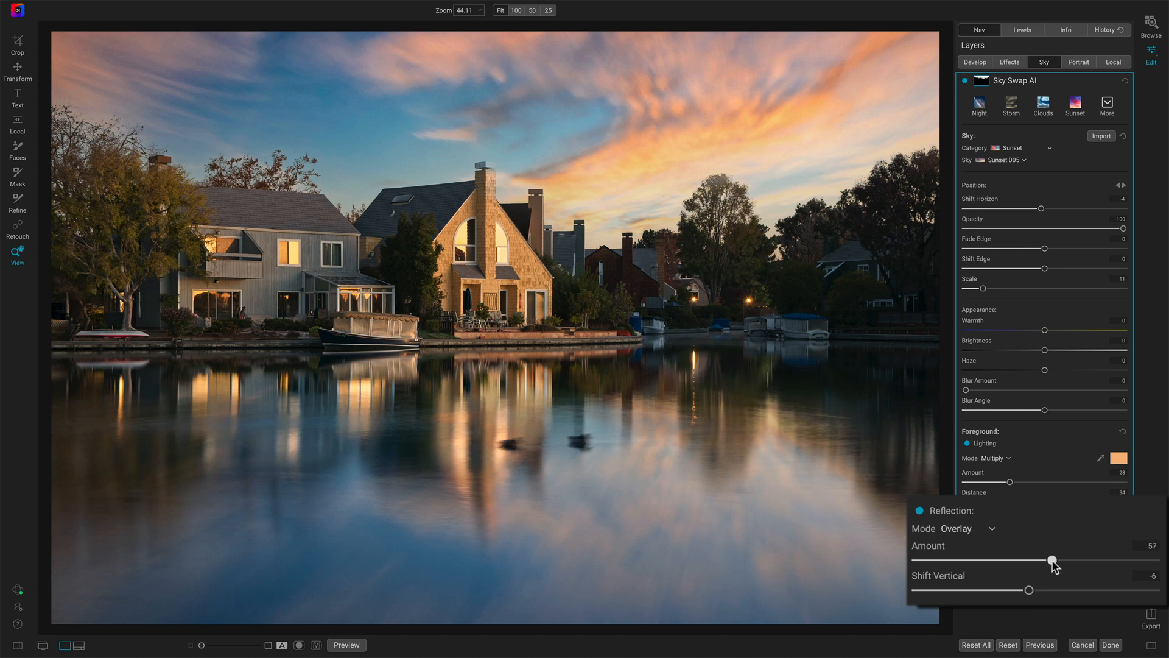
drag(1030, 592, 1027, 593)
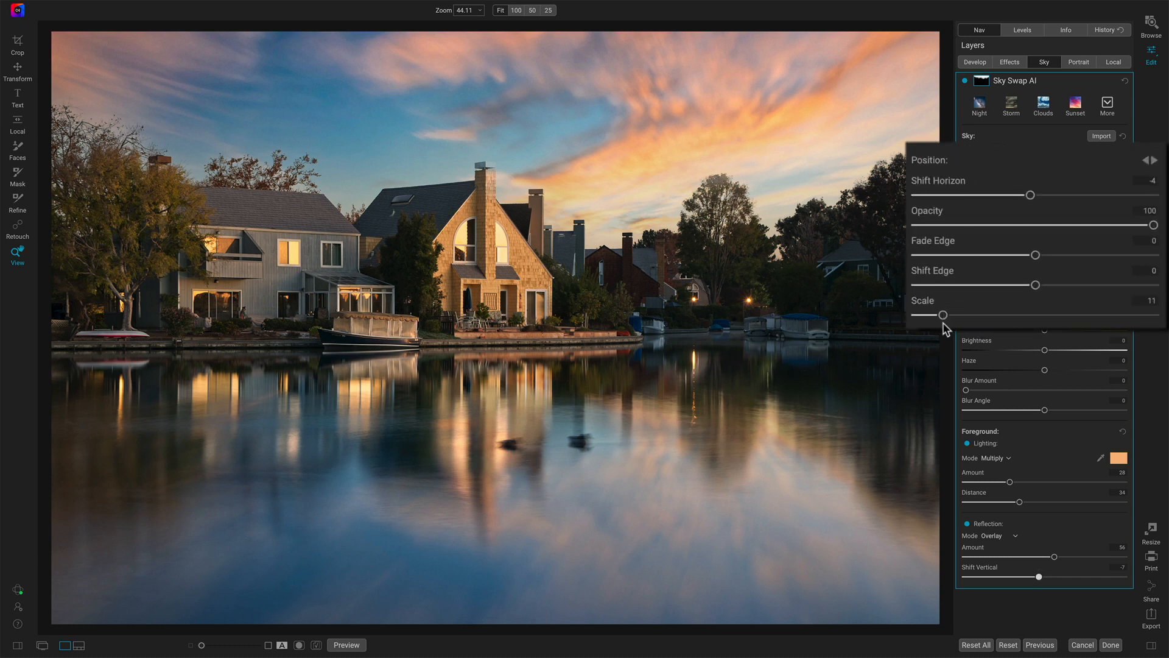
- Refine the sky's position settings to Scale 9, Fade Edge -47 and Shift Edge -8, checking the edges at 100% zoom
mouse_move(943, 317)
mouse_down()
mouse_move(971, 321)
mouse_move(961, 319)
mouse_up()
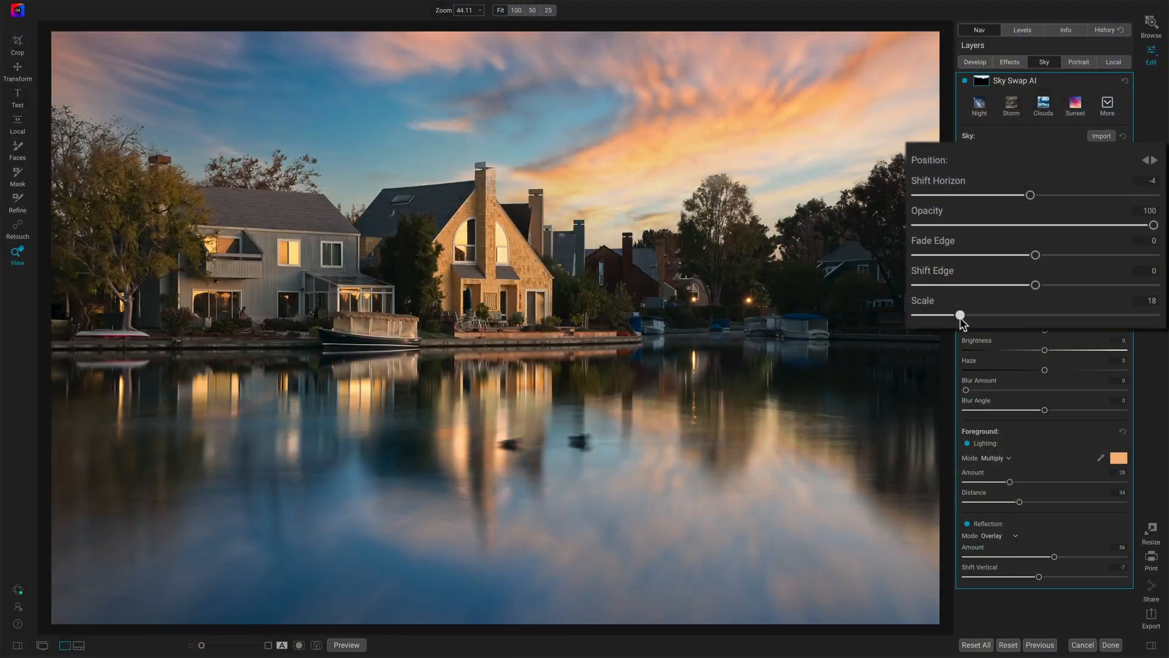
drag(960, 319, 938, 323)
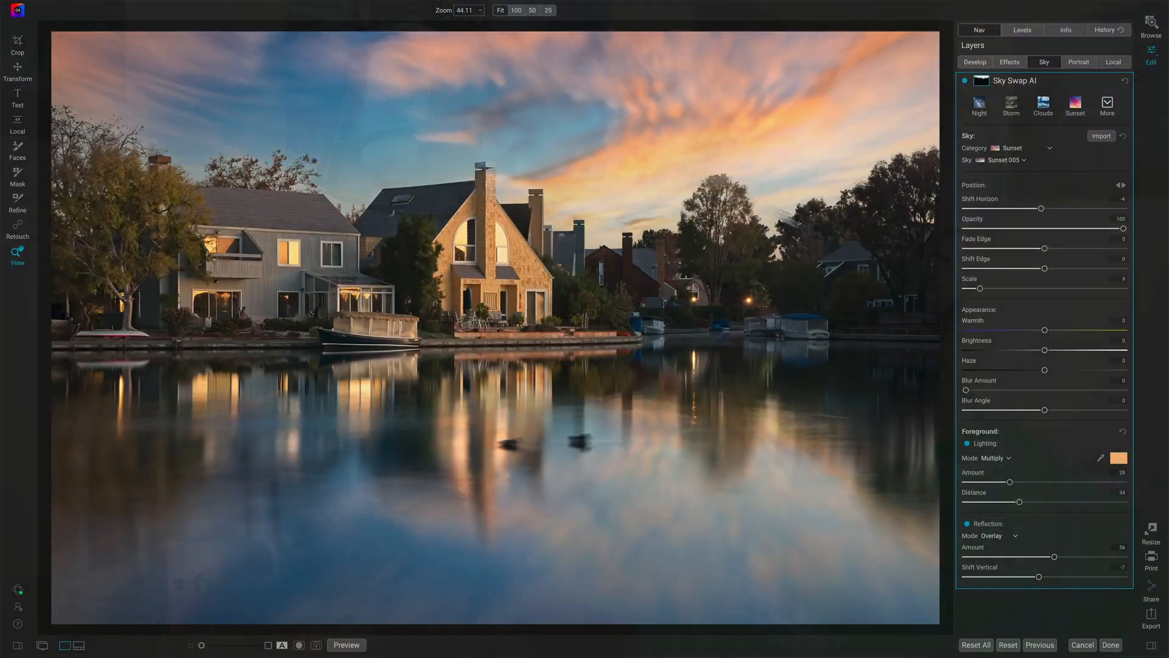
click(734, 186)
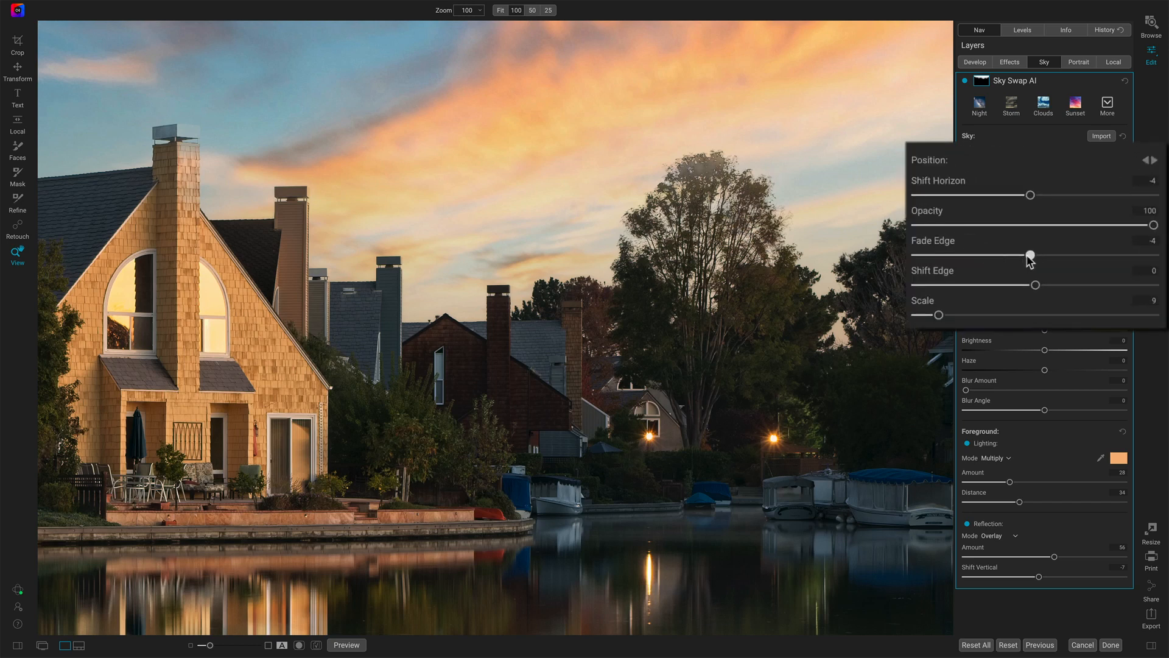
drag(1030, 261, 980, 262)
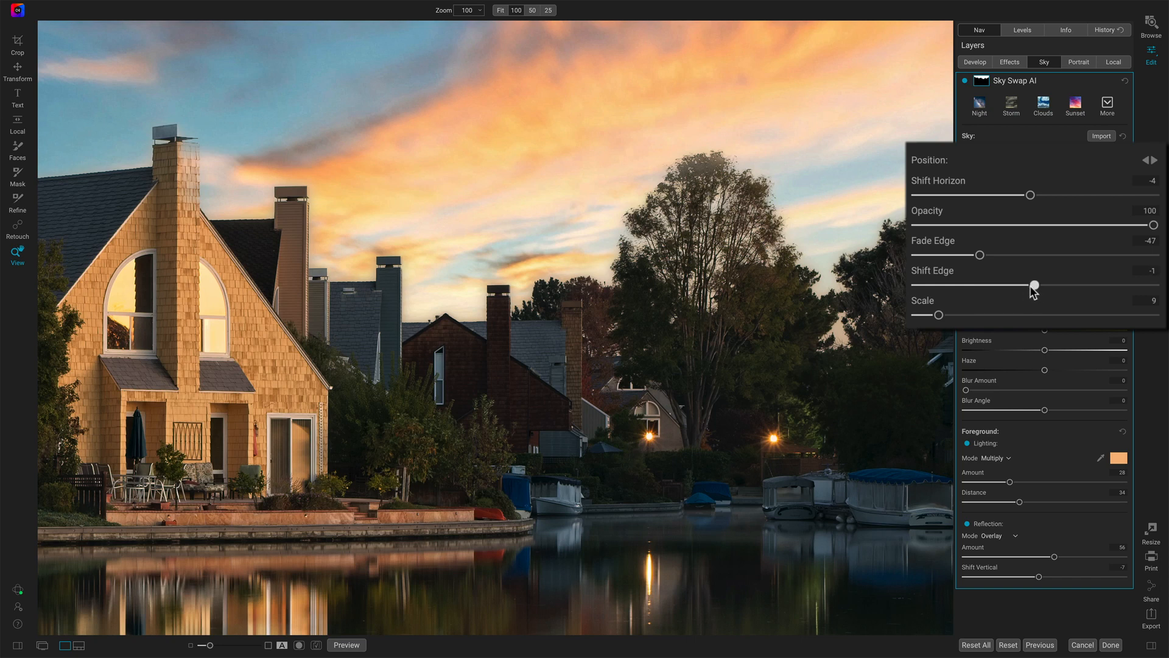
drag(1034, 291, 1030, 294)
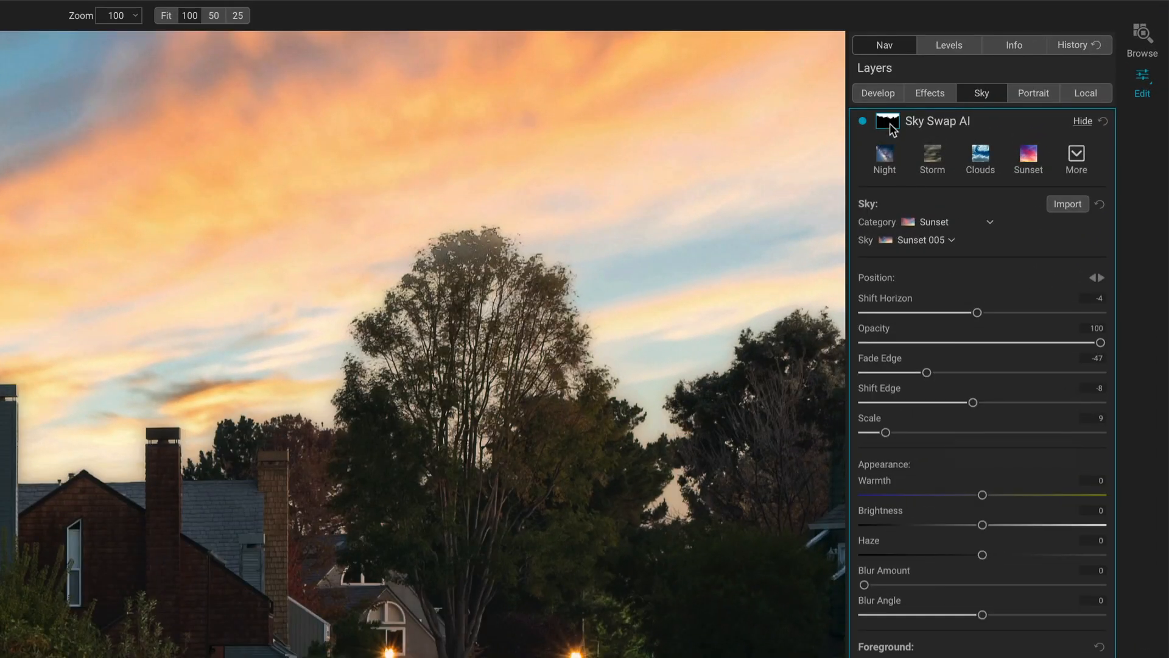
- Open the Sky Swap AI mask for editing and prepare the Paint Out brush at size 90 with Perfect Brush enabled
click(983, 83)
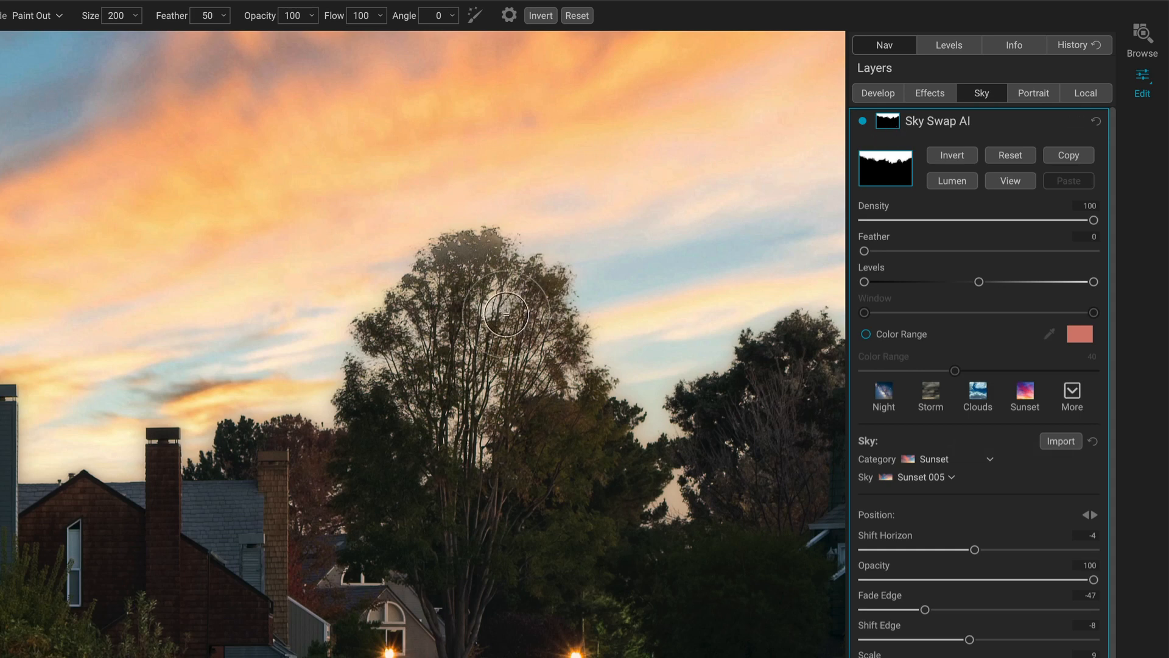
drag(506, 314, 464, 280)
key([)
key([)
key([)
key([)
key([)
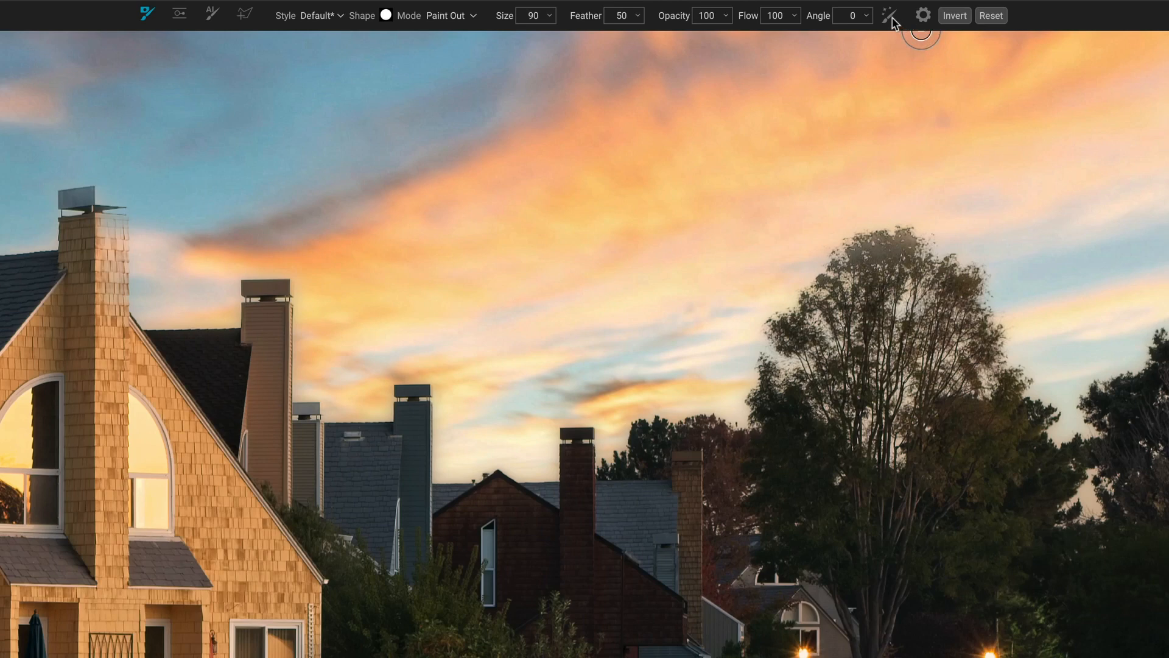
click(890, 18)
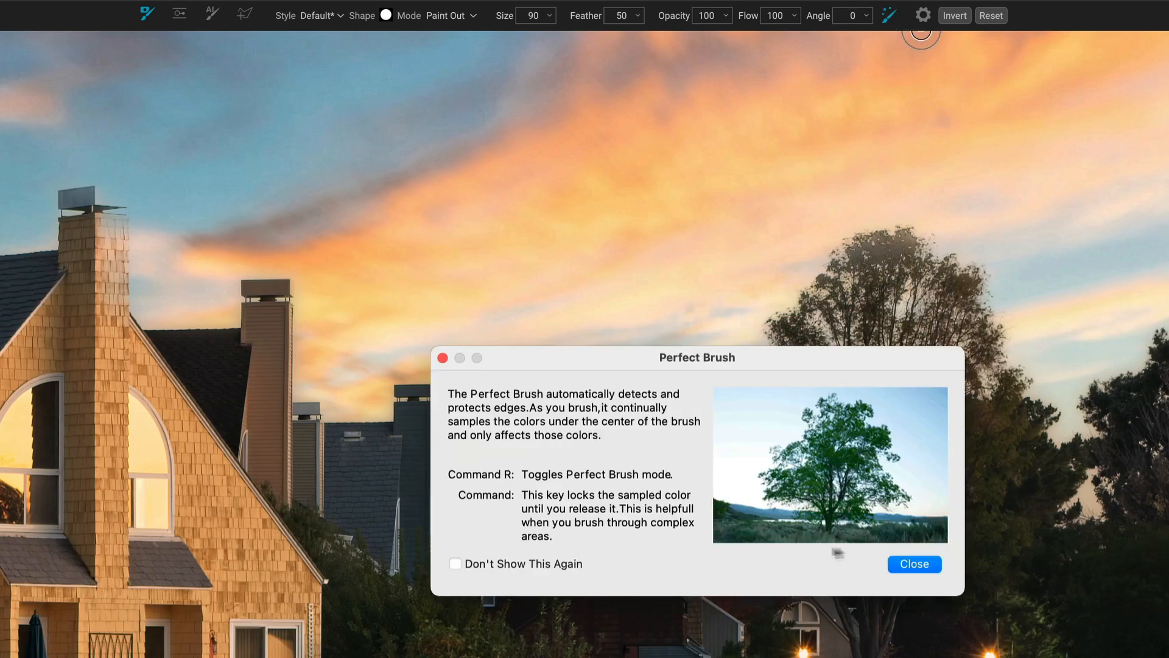
click(901, 564)
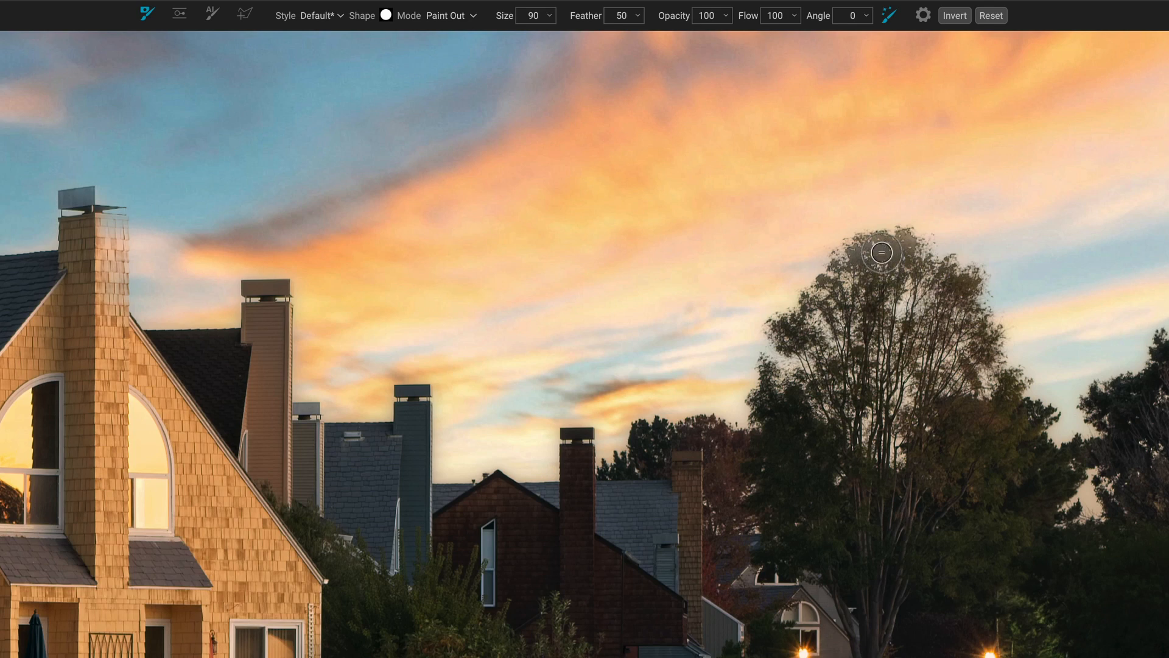
- Paint the sky haze out of the tall tree's crown with the brush at opacity 50 and size 200
drag(881, 252, 838, 239)
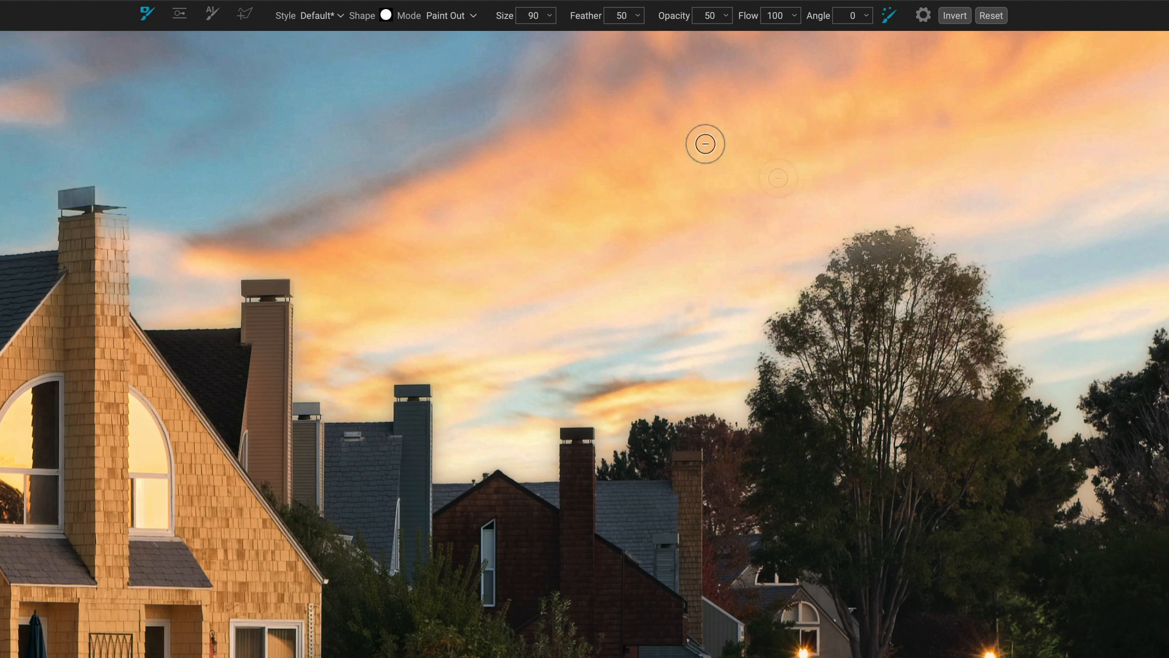
key(bracketright)
key(bracketright)
key(bracketright)
key(bracketright)
key(bracketright)
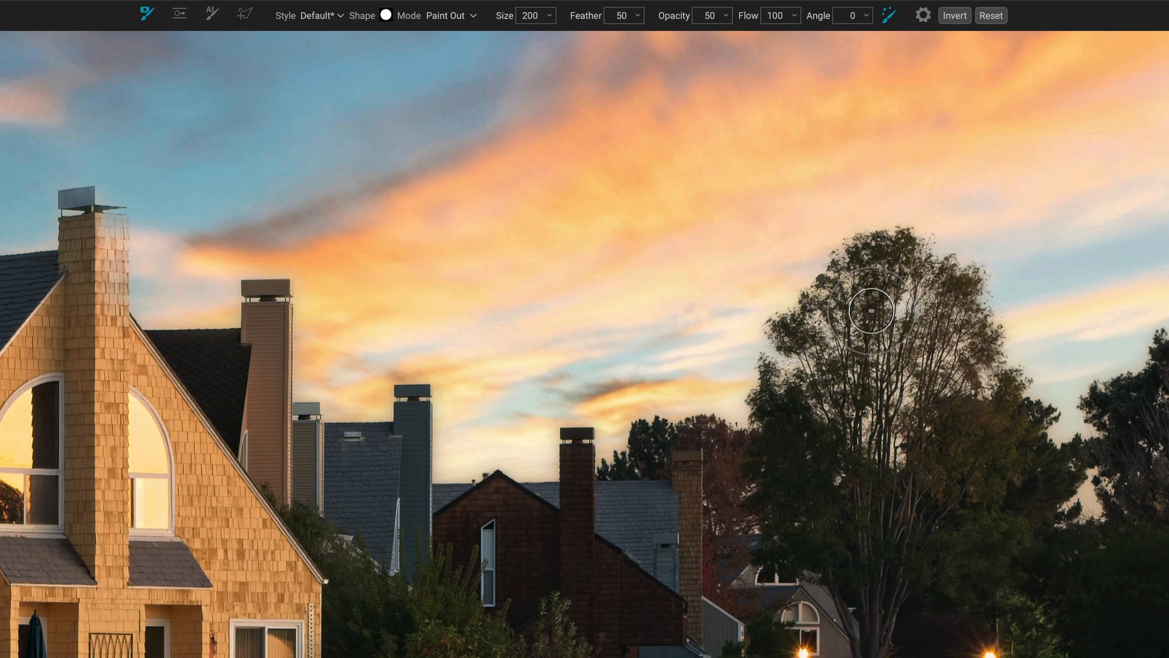
- Check the tree's mask, and paint the sky out of the large house's chimney top with the brush at size 80 and opacity 100
key(ctrl+m)
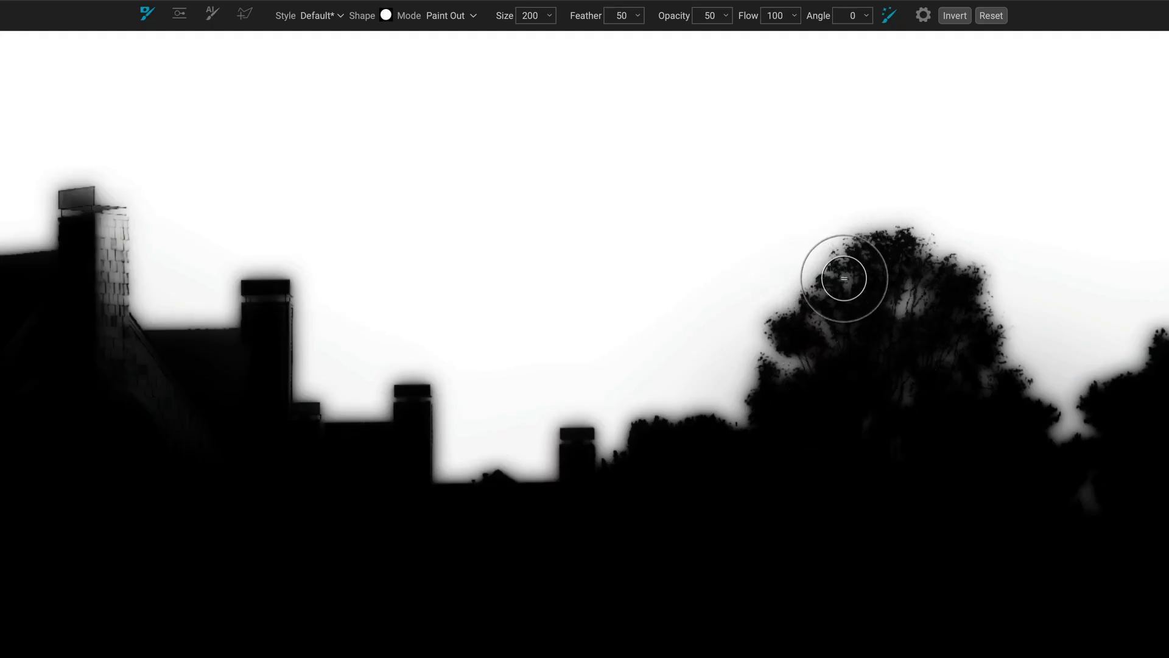
key(ctrl+m)
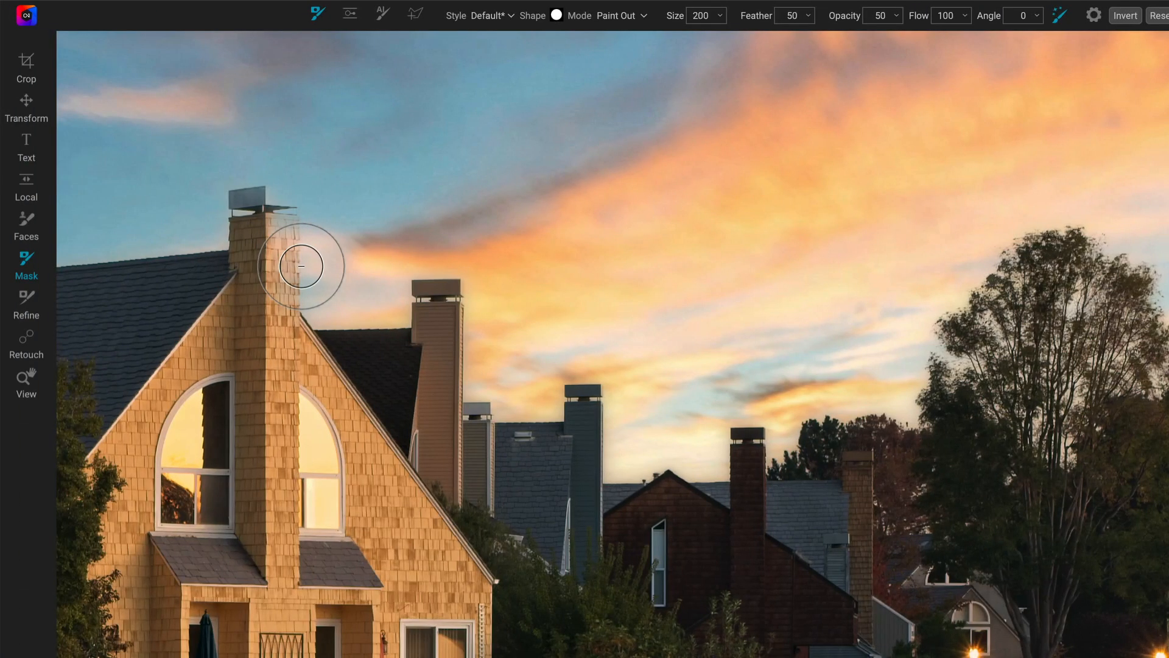
key(bracketleft)
key(bracketleft)
key(bracketleft)
key(bracketleft)
key(bracketleft)
key(bracketleft)
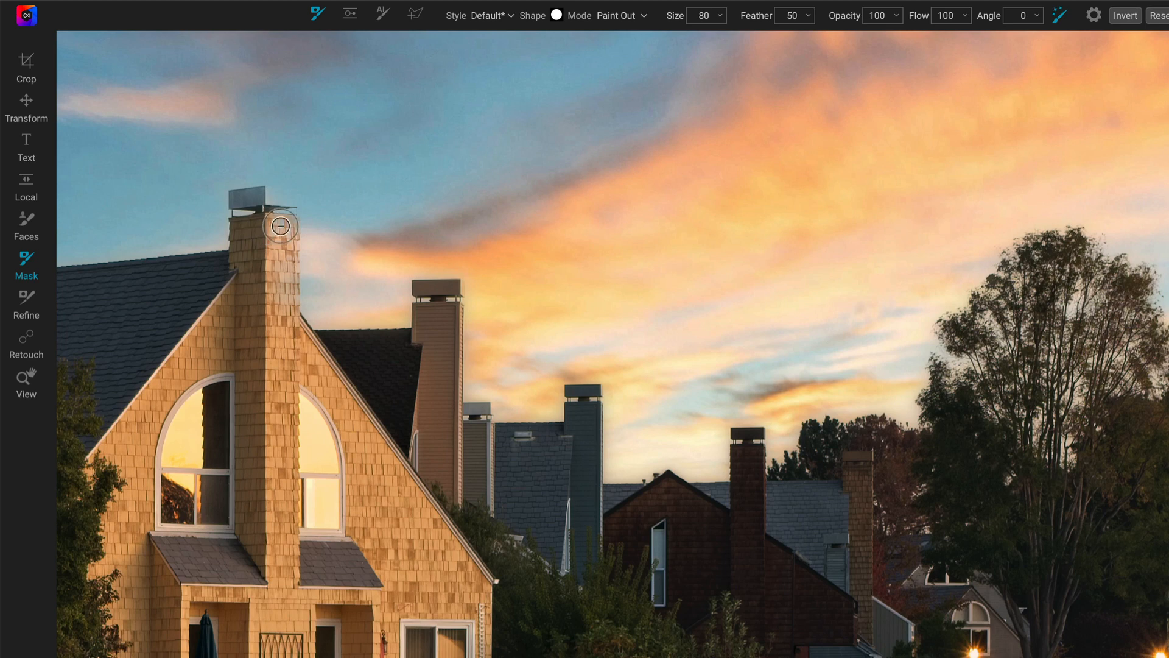
mouse_move(280, 226)
mouse_down()
mouse_move(280, 306)
mouse_move(274, 198)
mouse_move(287, 197)
mouse_up()
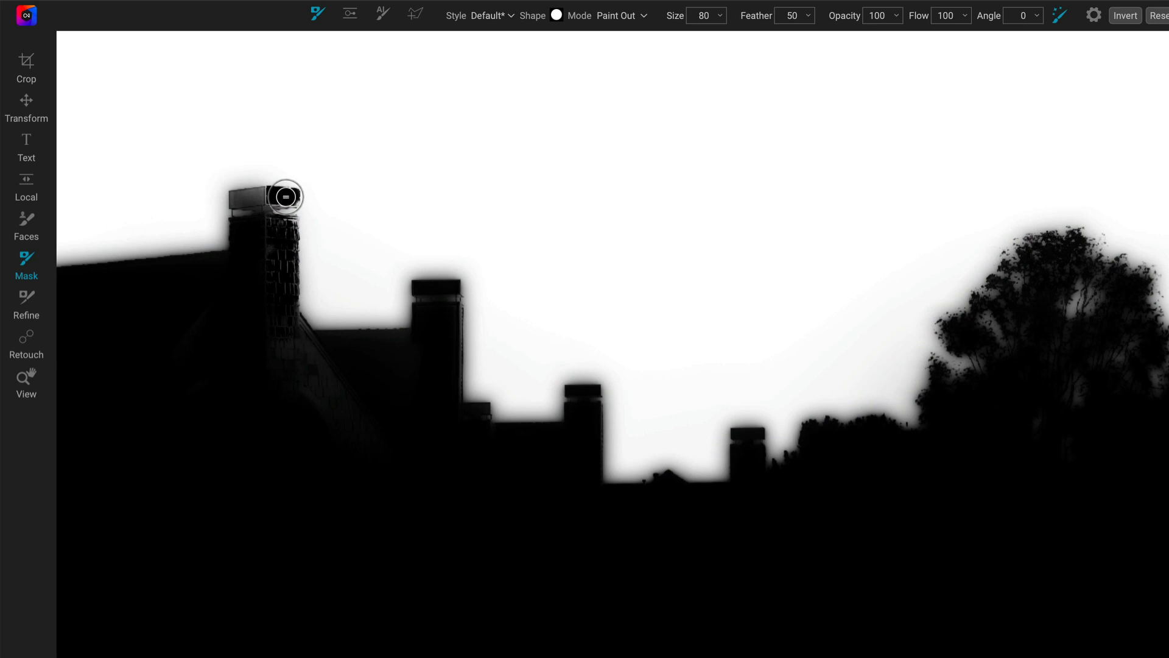
drag(286, 196, 235, 195)
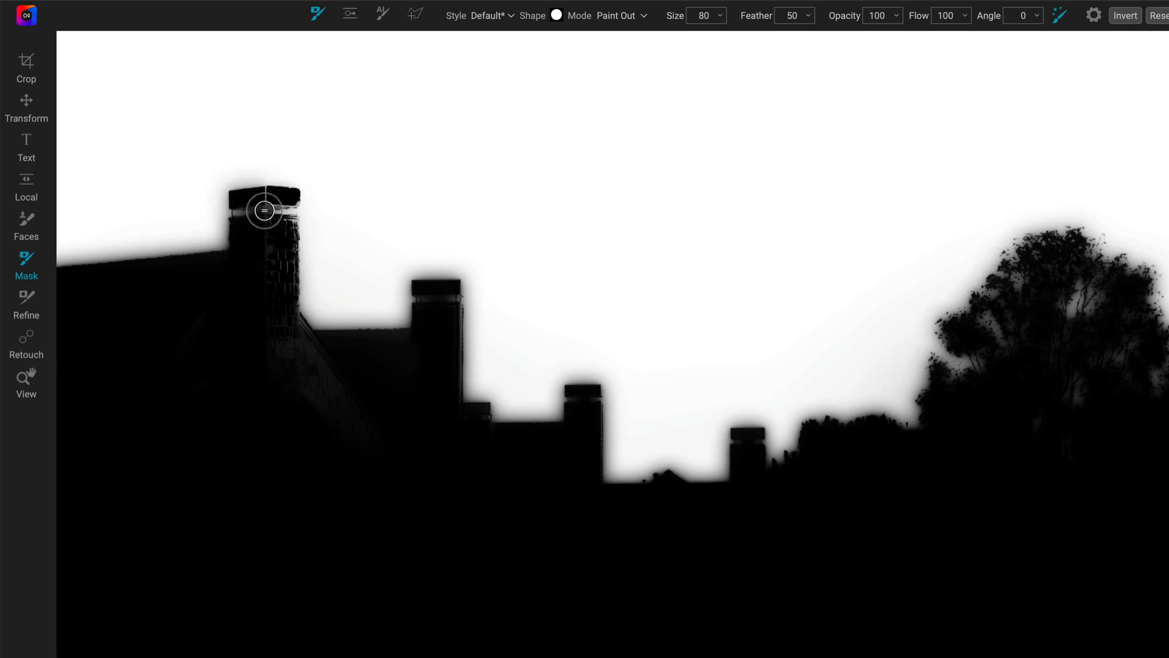
drag(280, 196, 290, 195)
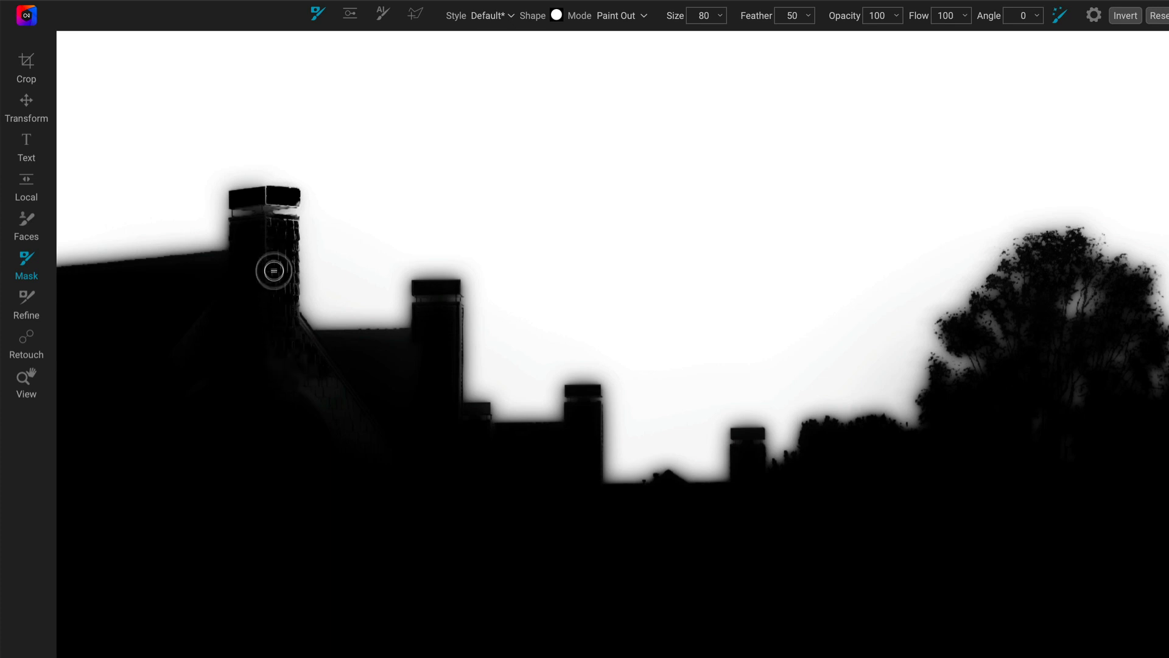
- Clean the remaining sky specks from the chimney's shaft in the mask using size 60, feather 35 and Perfect Brush disabled
key(bracketleft)
key(bracketleft)
key(shift+bracketleft)
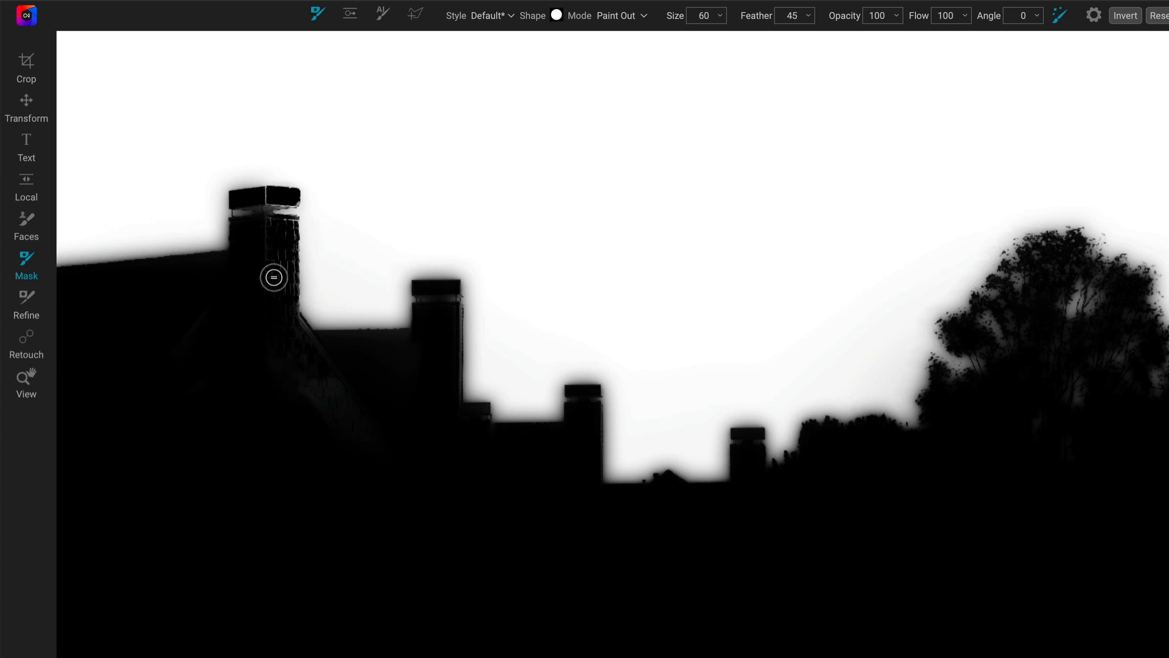
key(shift+bracketleft)
key(shift+bracketleft)
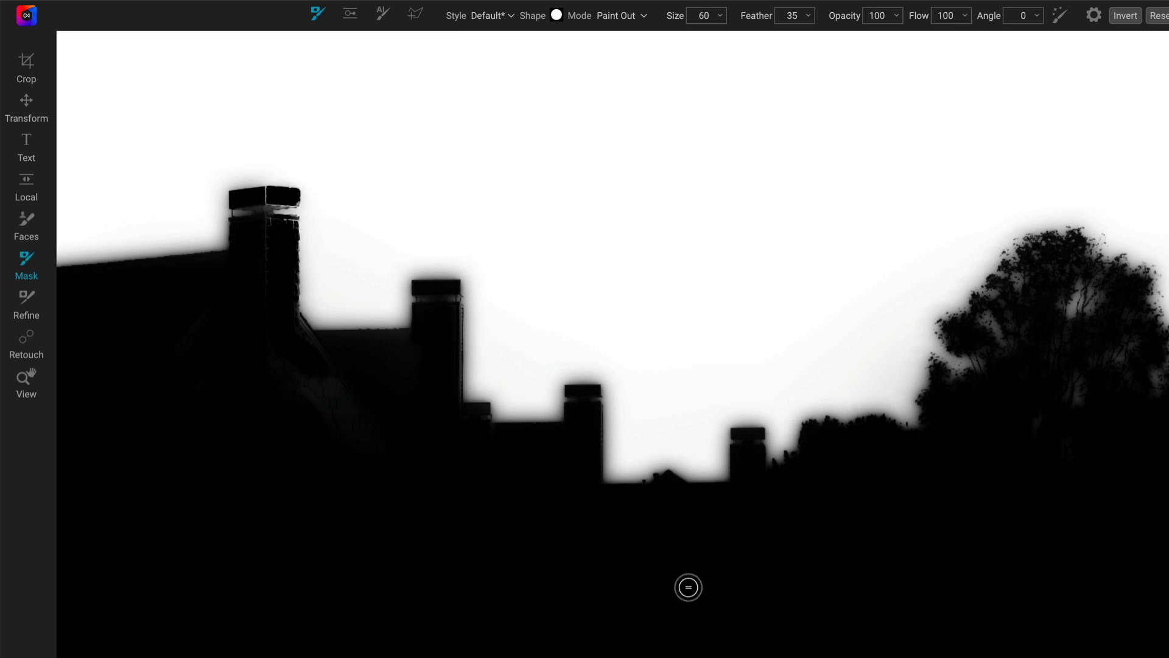
key(ctrl+m)
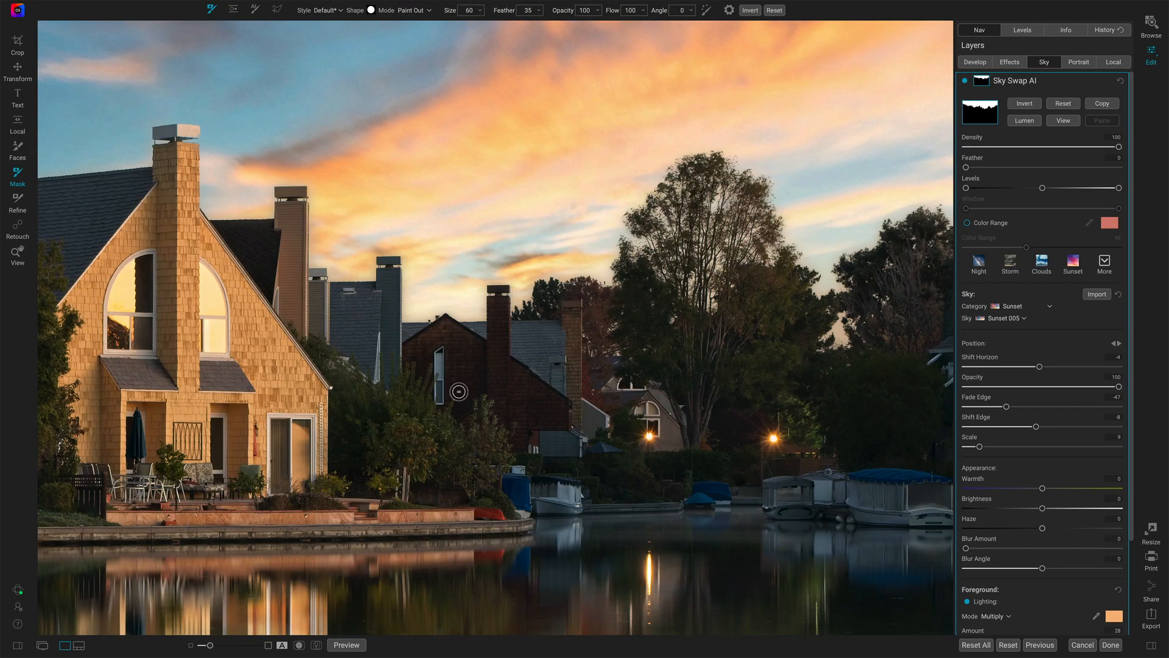
key(ctrl+0)
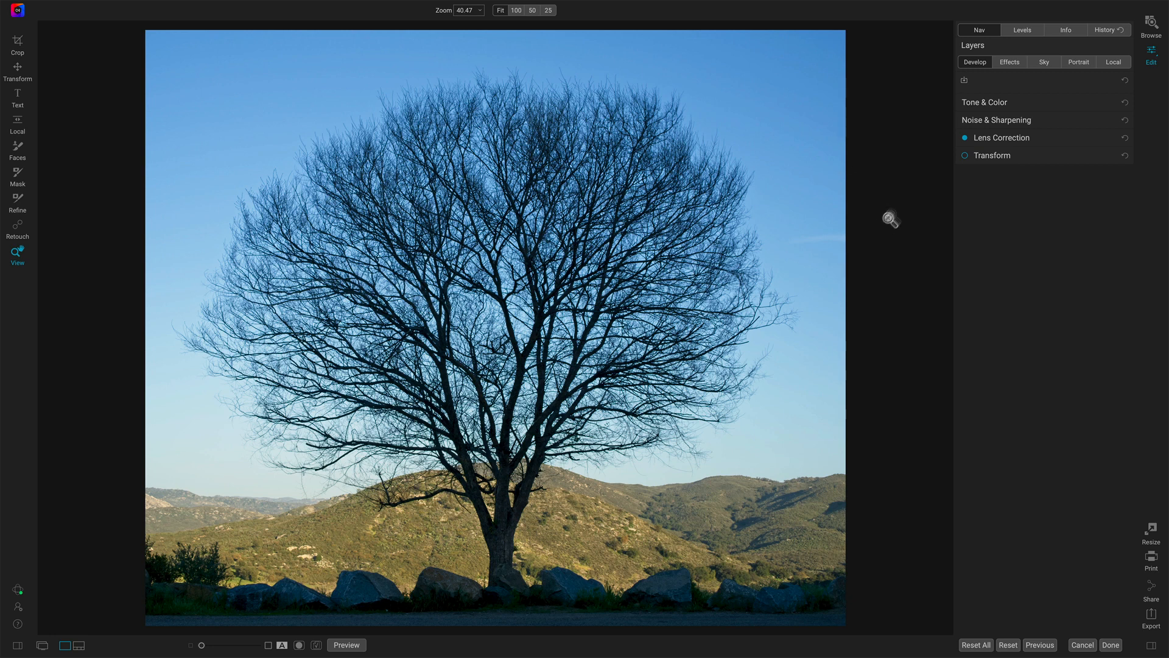
- Replace the sky in the bare tree photo with Clouds 002 from the Clouds category
click(1044, 63)
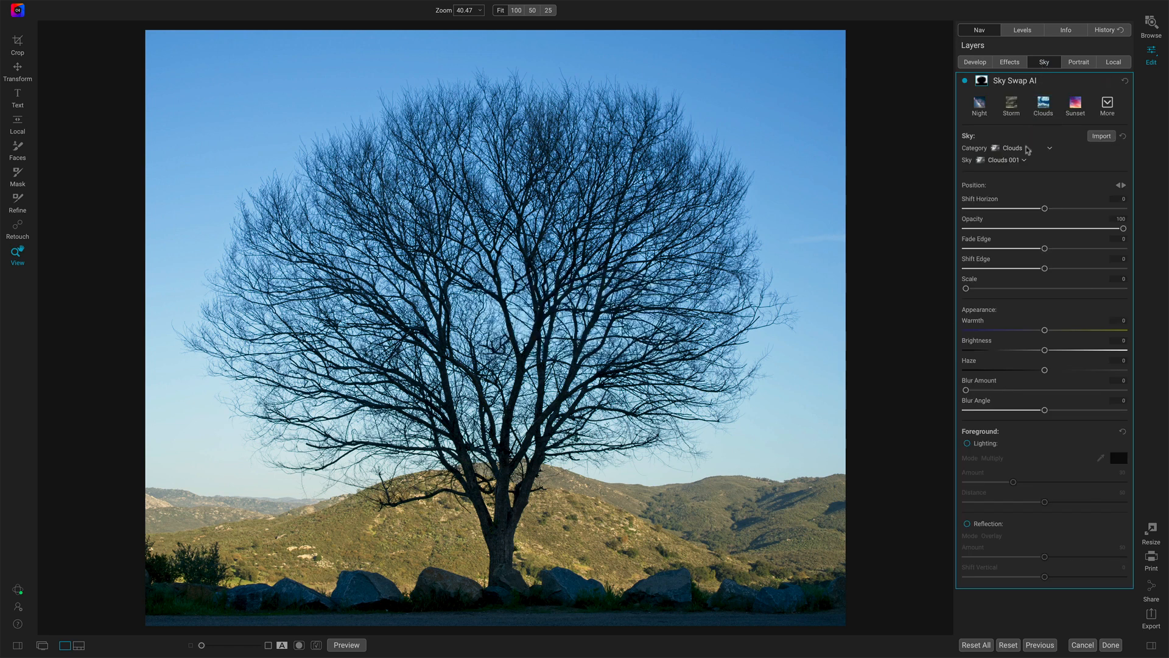
click(1025, 161)
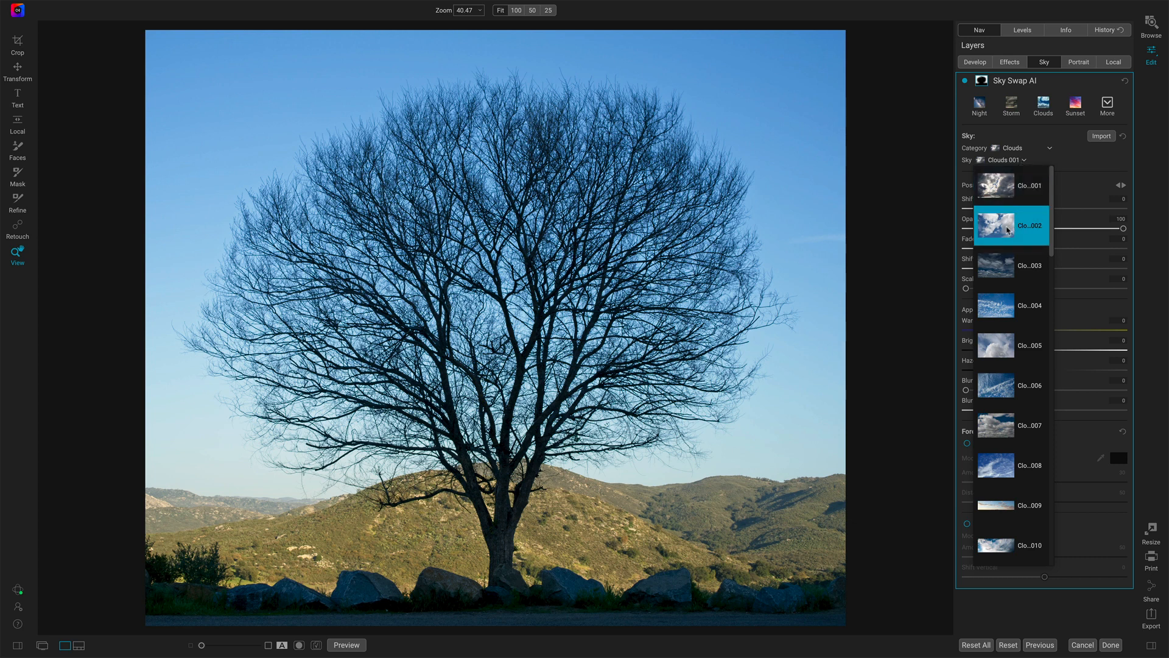
click(1006, 230)
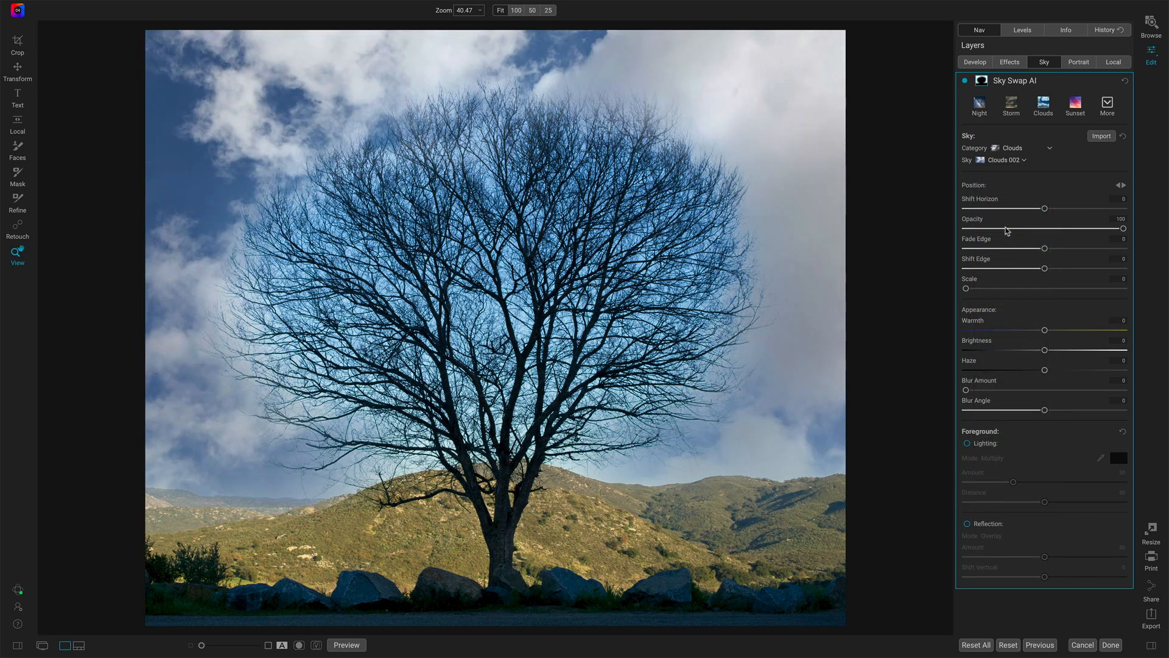
- Inspect the sky mask around the bare tree's branches and compare it with the swapped image
key(o)
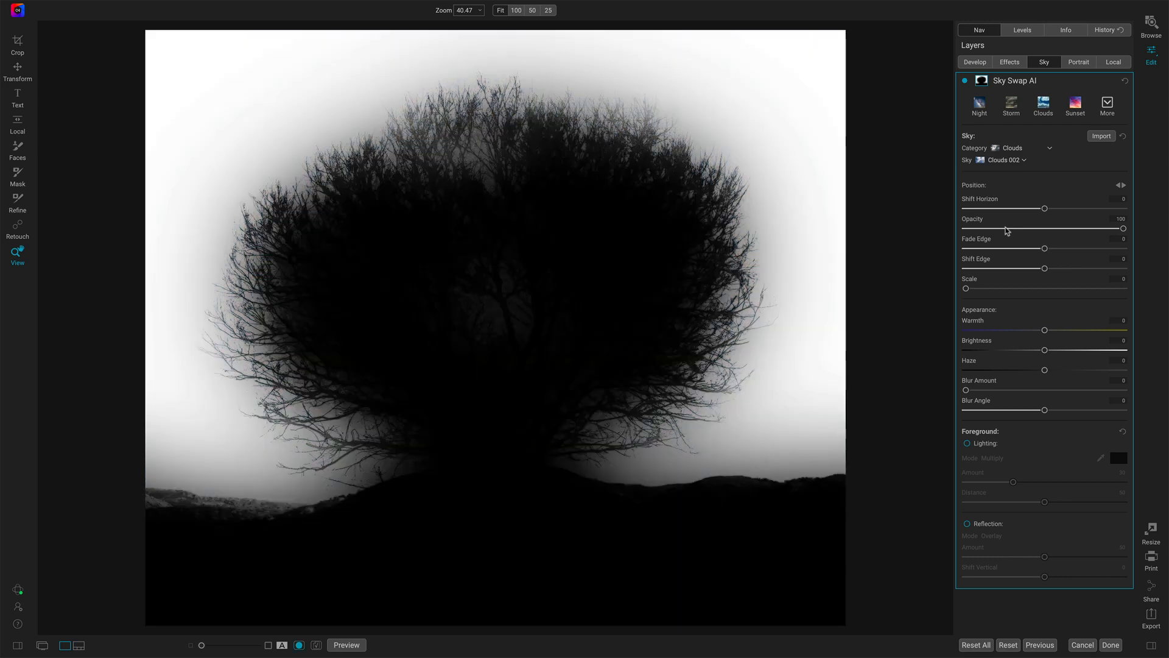
key(o)
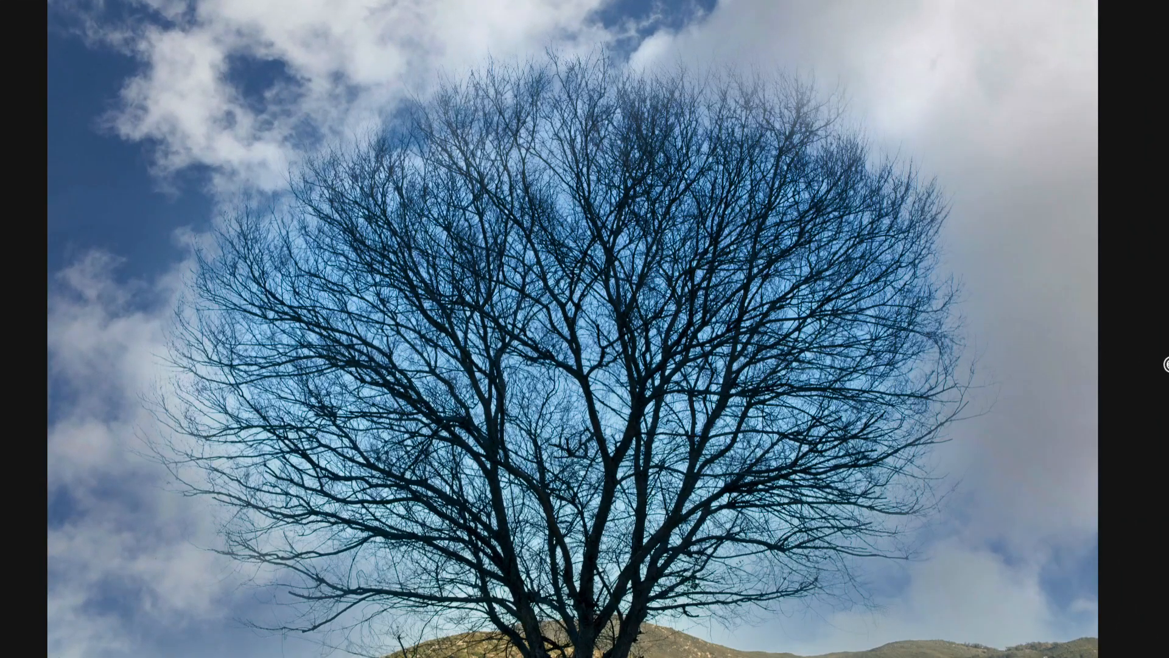
key(o)
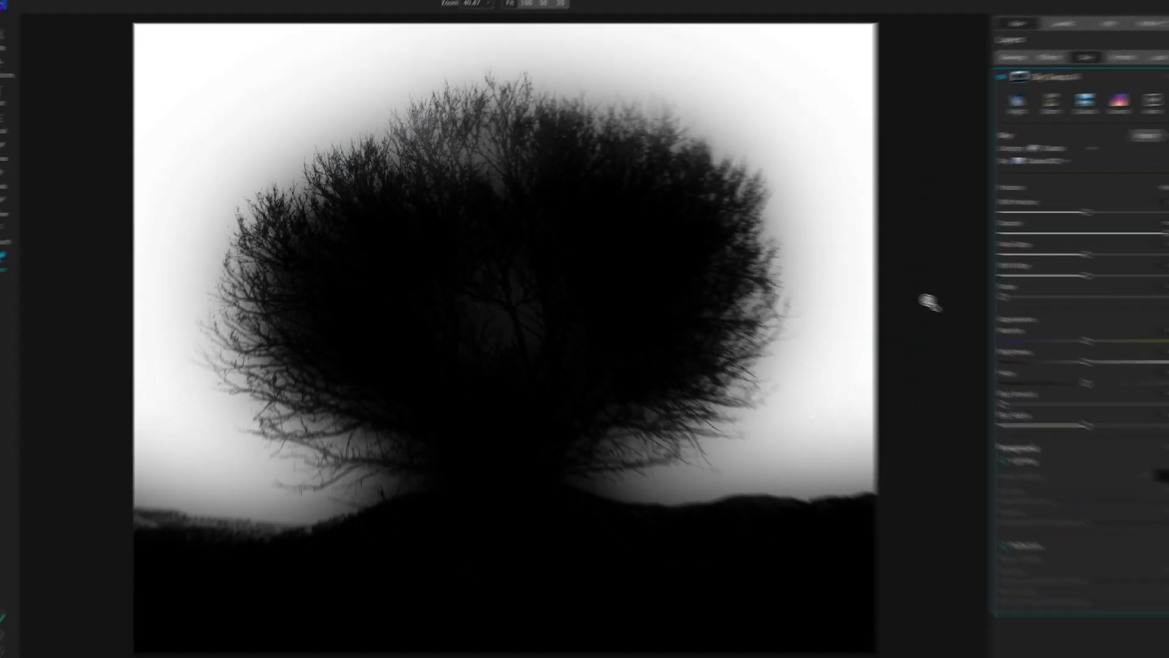
key(o)
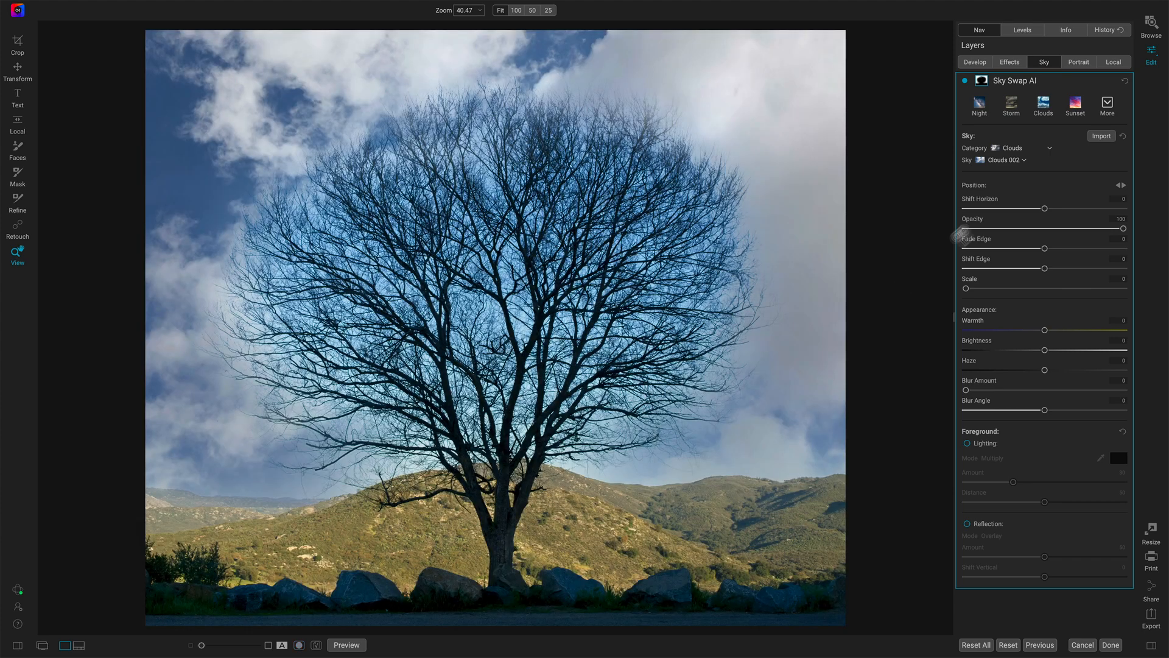
- Try the Clouds 004 sky behind the bare tree
click(1021, 162)
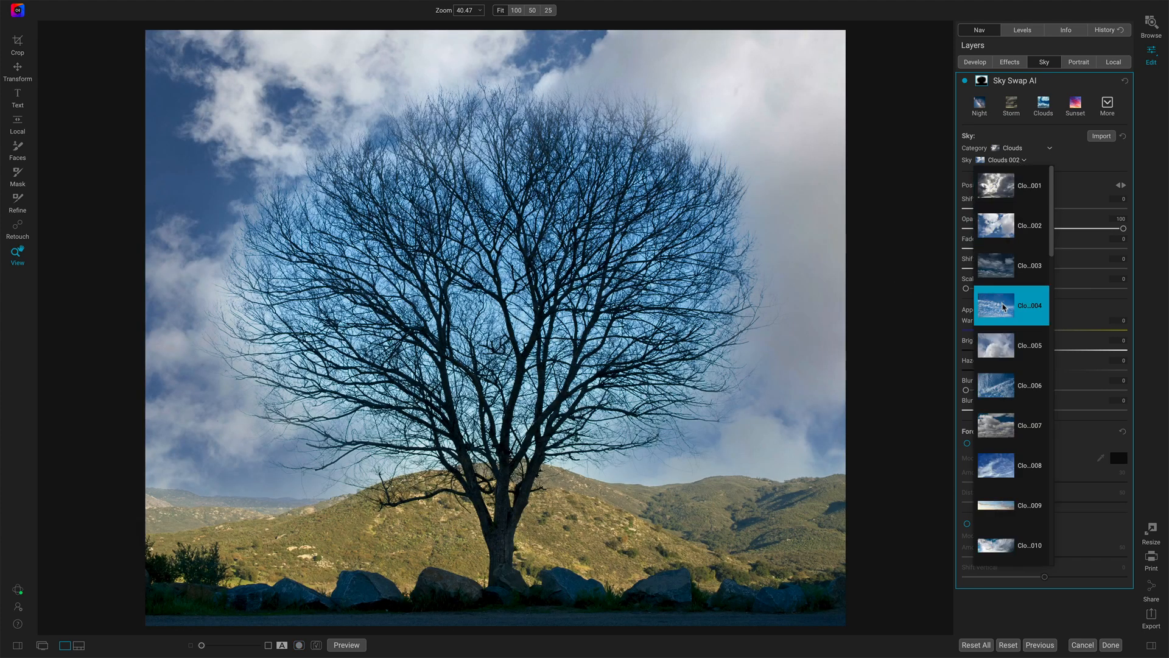
click(1004, 307)
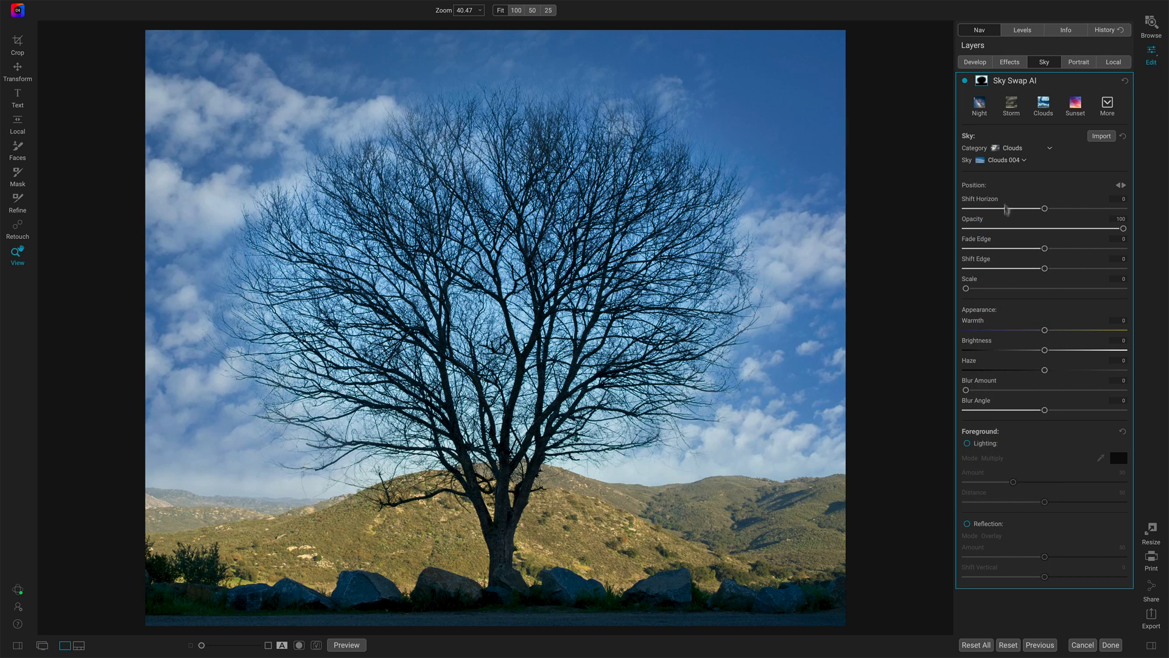
click(1019, 163)
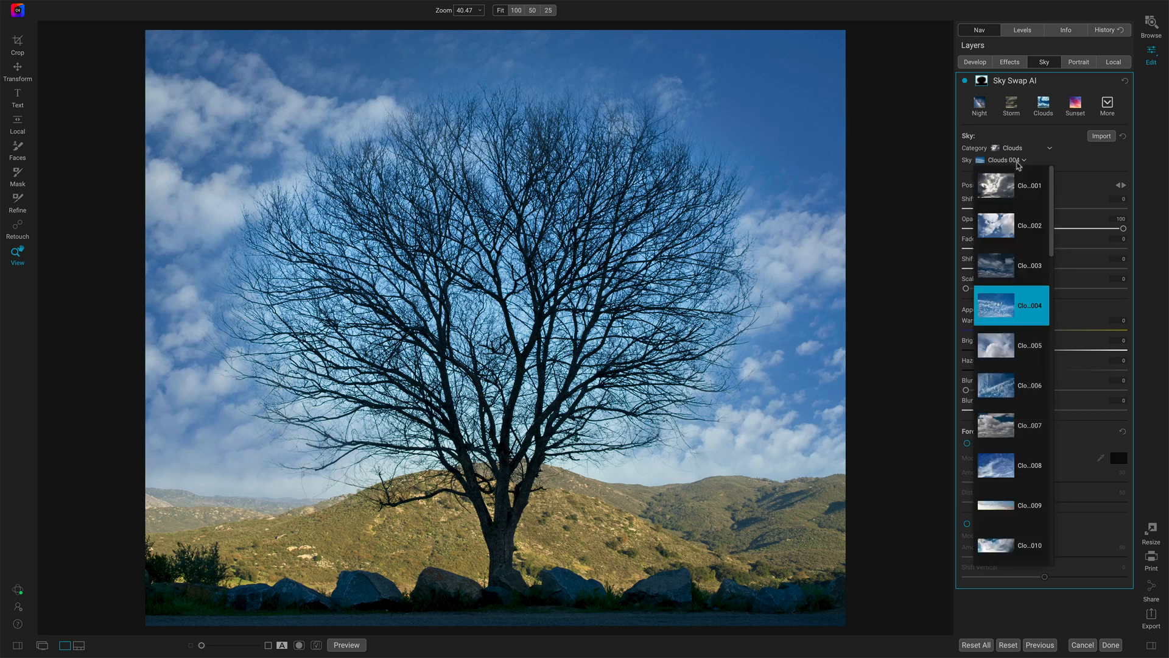
click(1018, 162)
- Switch the sky category to Dramatic, and set Fade Edge to -12 and Shift Edge to -20
click(1030, 149)
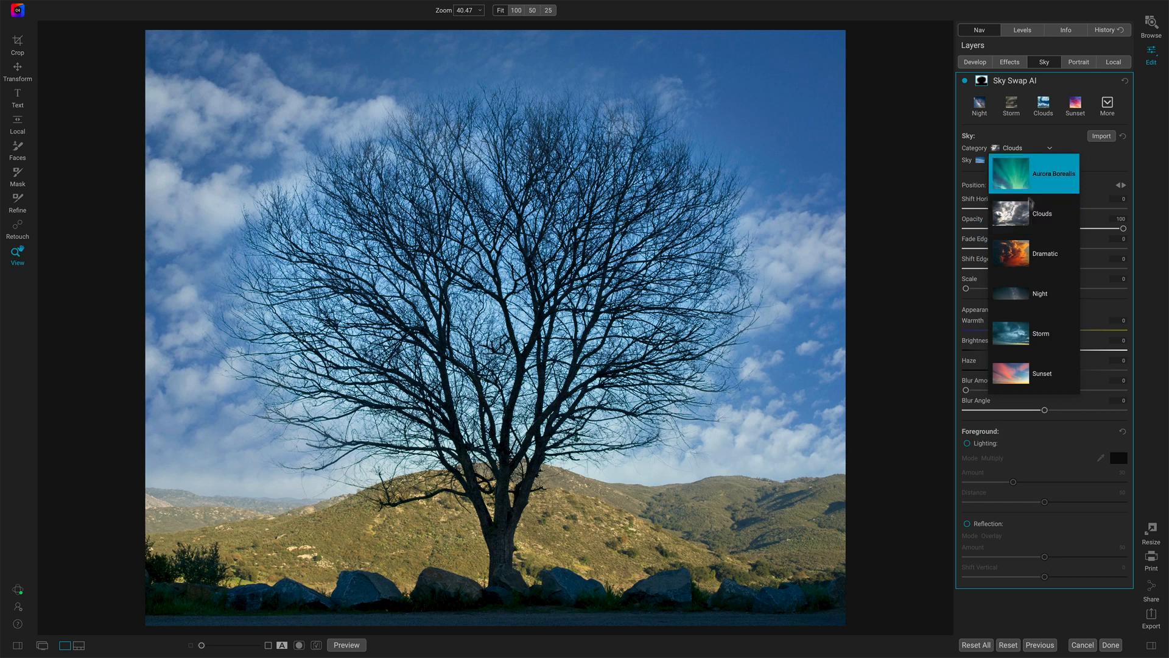
click(1025, 263)
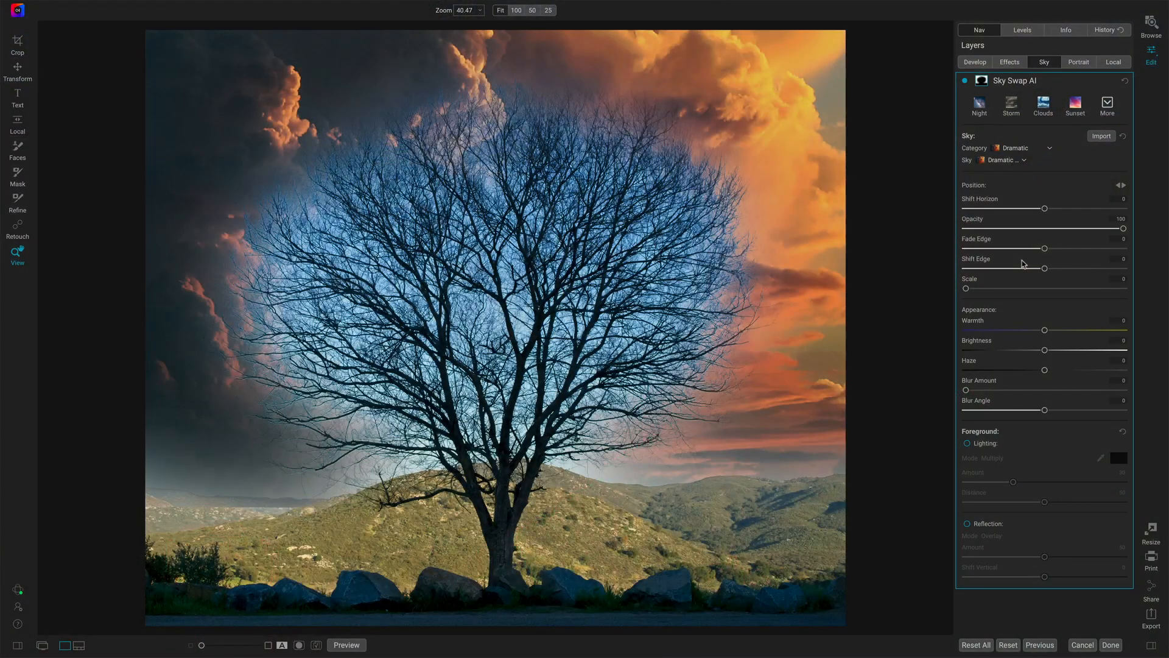
key(ctrl+m)
key(ctrl+m)
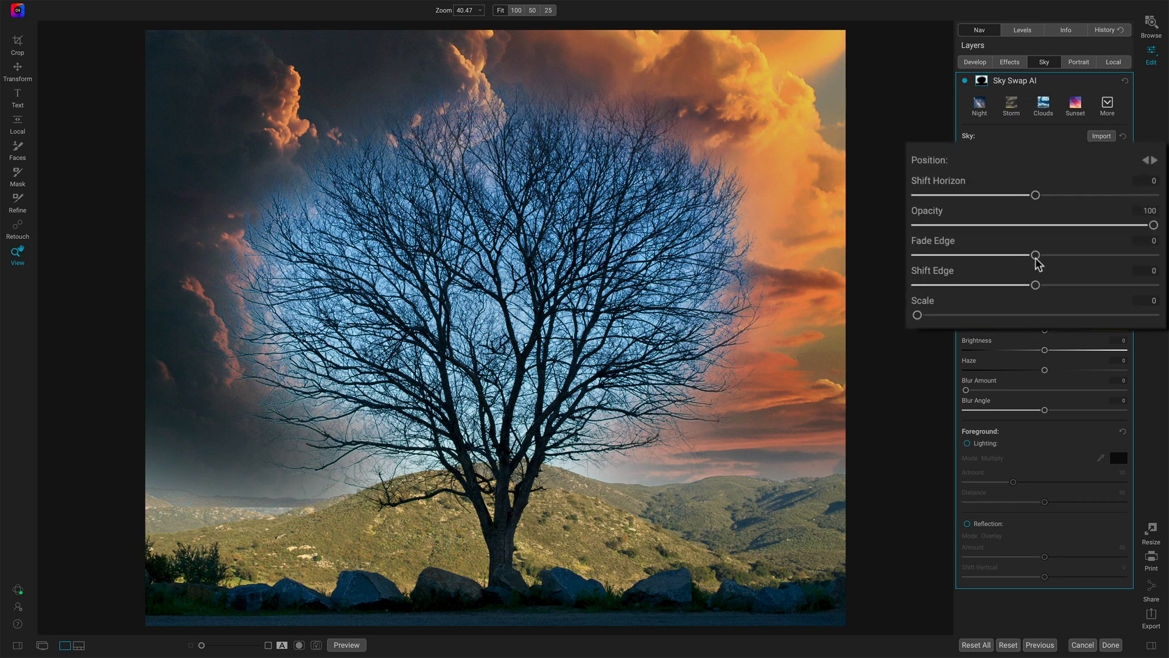
drag(1036, 255, 915, 291)
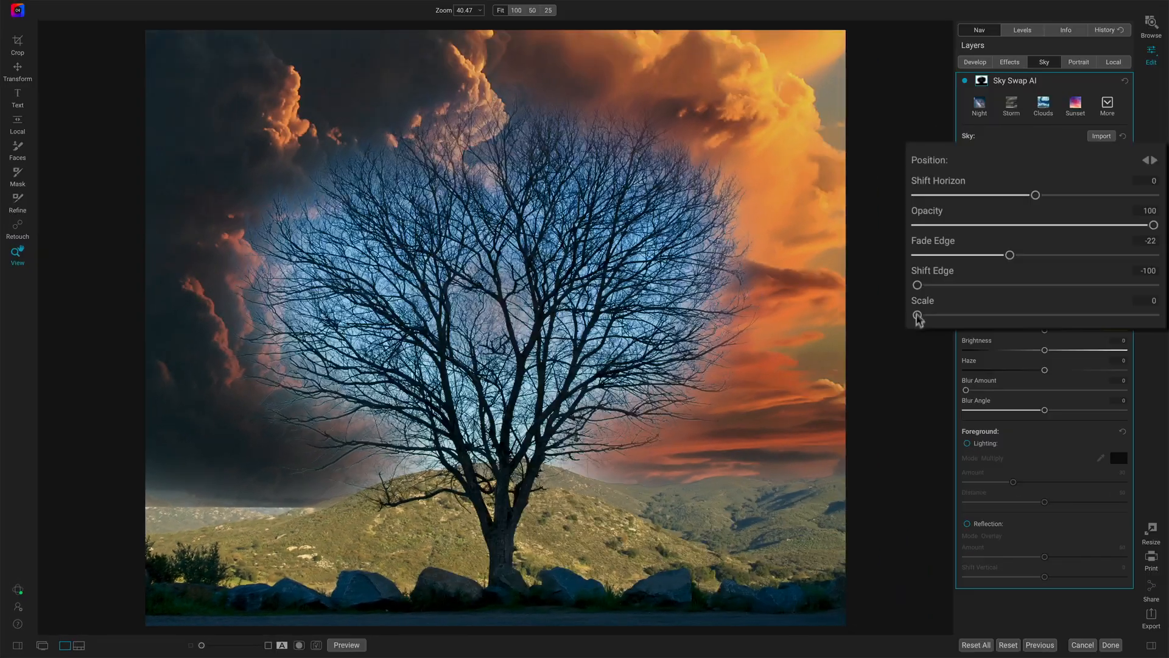
drag(918, 286, 1021, 256)
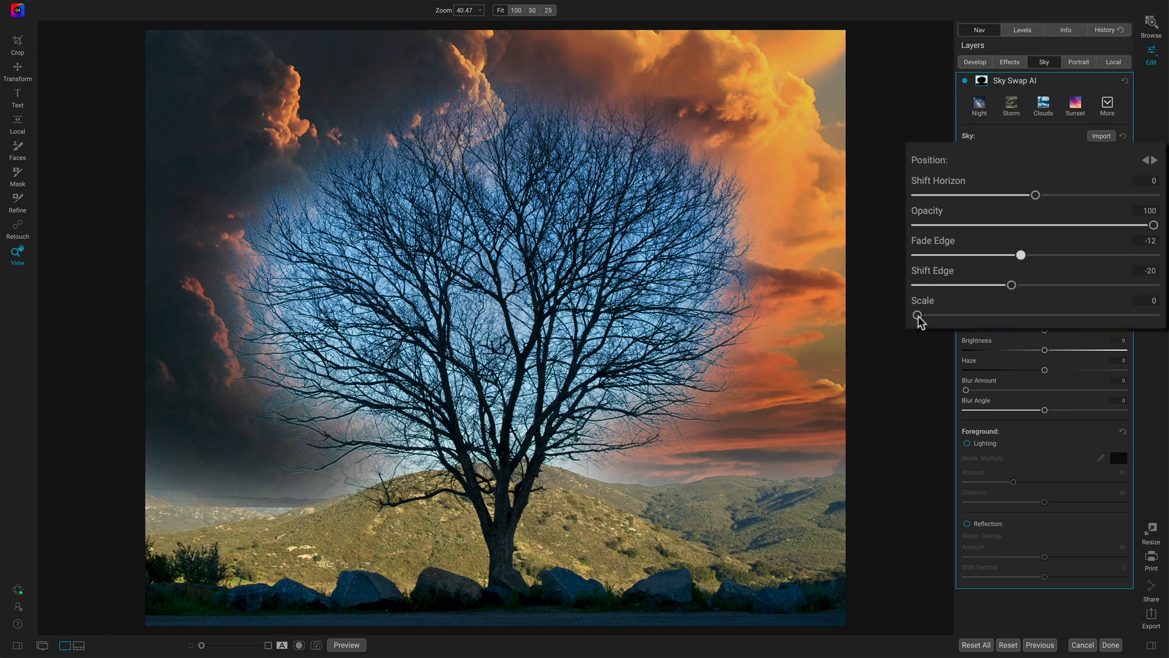
- Open the bare tree's Sky Swap AI mask for editing and enlarge the brush to size 700
click(982, 81)
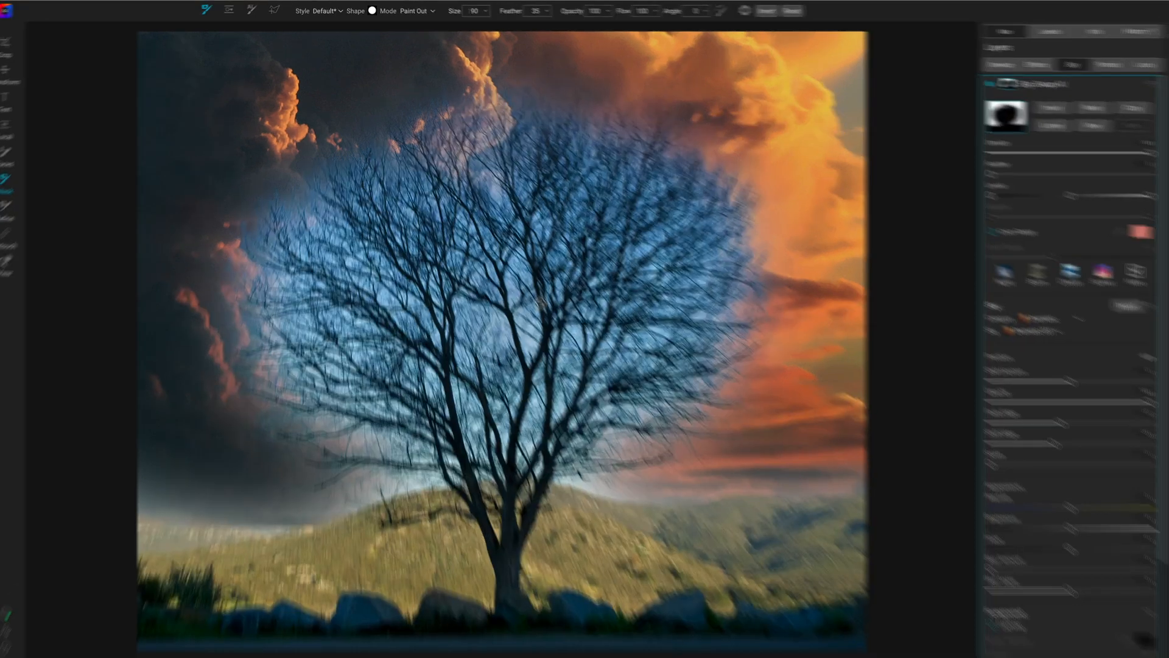
key(bracketright)
key(bracketright)
key(bracketright)
key(bracketright)
key(bracketright)
key(bracketright)
key(bracketright)
key(bracketright)
key(bracketright)
key(bracketright)
key(bracketright)
key(bracketright)
key(bracketright)
key(bracketright)
key(bracketright)
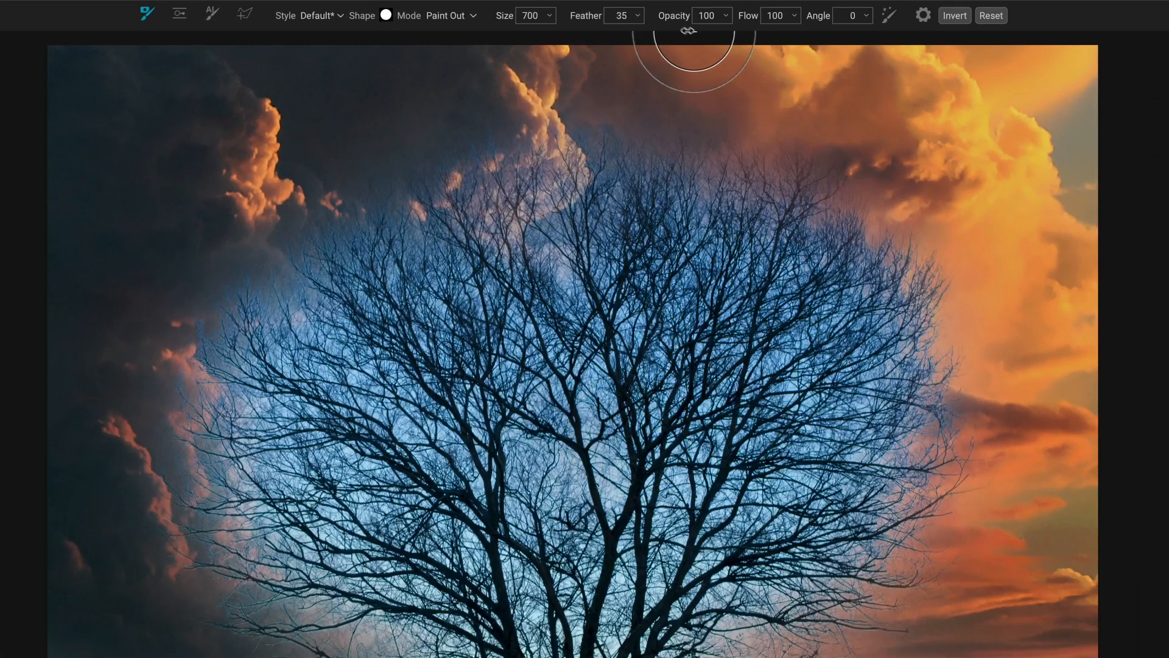
- Enable Perfect Brush and dismiss its tip so that it does not show again
click(889, 16)
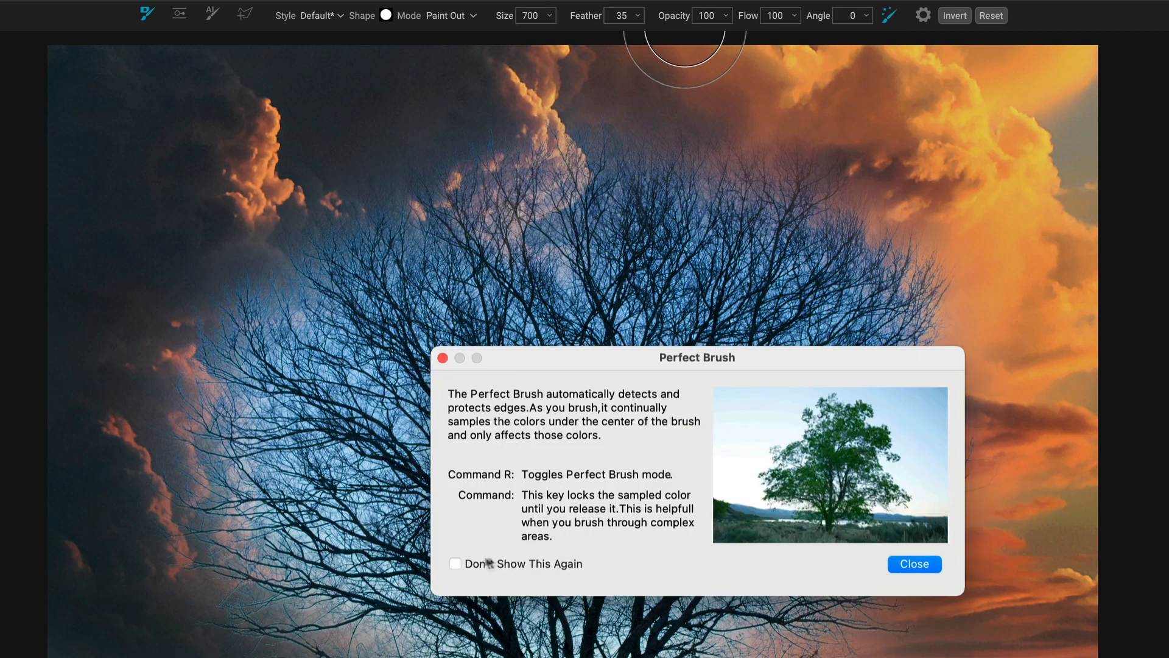
click(455, 563)
click(908, 563)
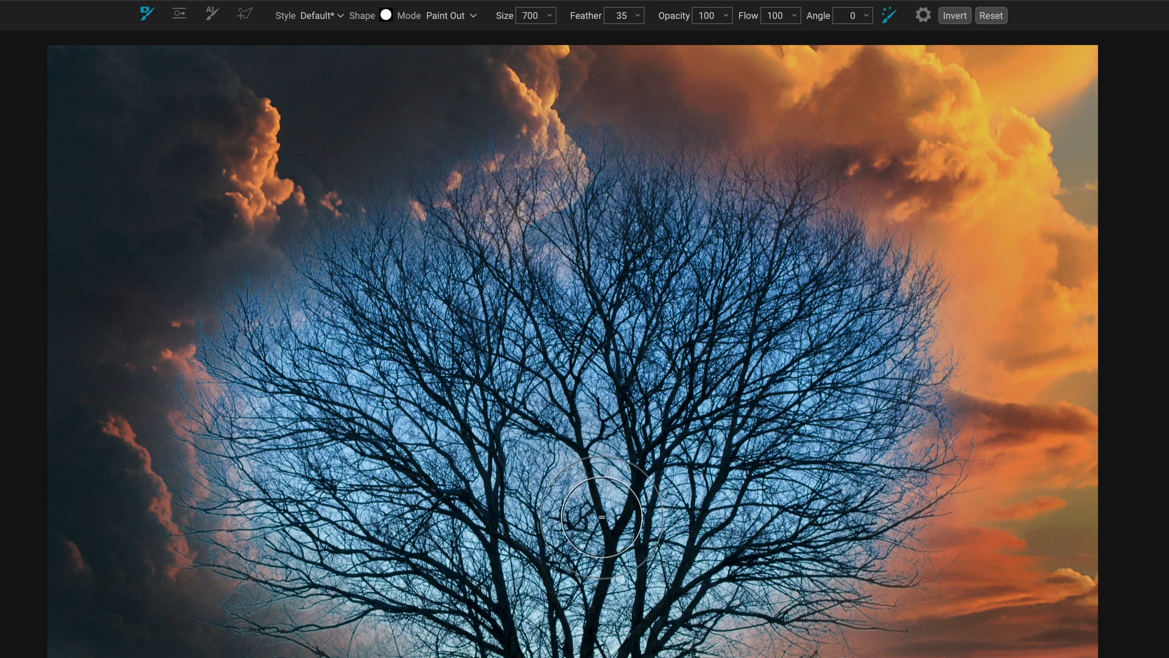
- Paint the dramatic sky in between the central branches using Paint In mode and brush size 1200
key(bracketright)
key(bracketright)
key(bracketright)
key(bracketright)
key(bracketright)
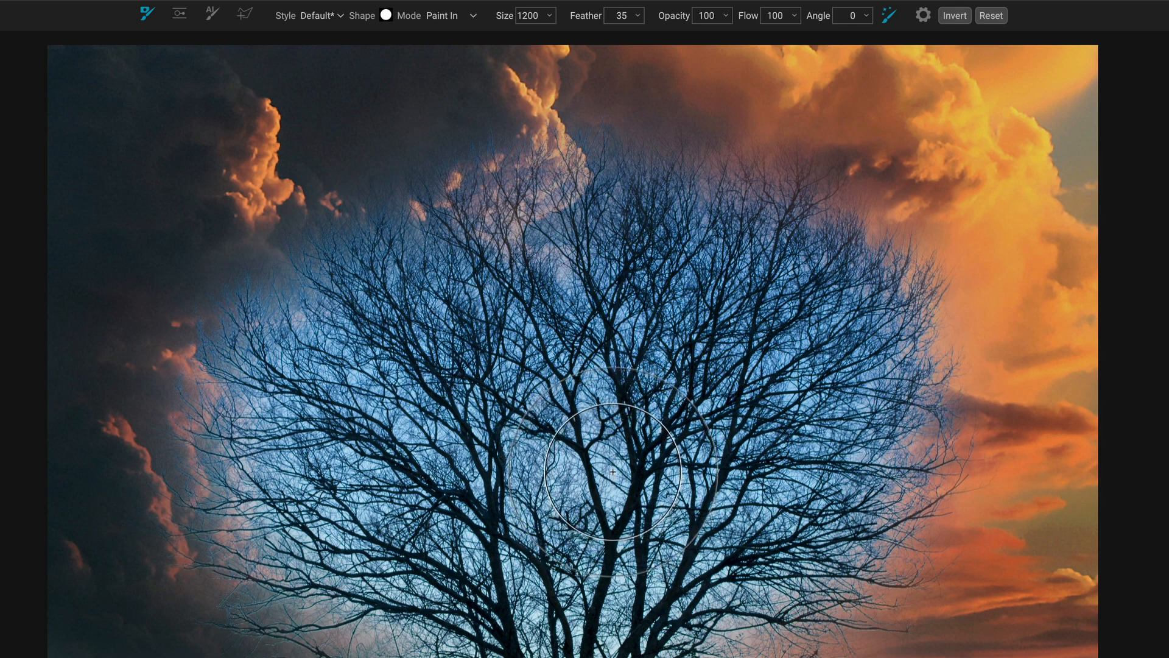
mouse_move(613, 471)
mouse_down()
mouse_move(638, 426)
mouse_move(609, 465)
mouse_move(569, 475)
mouse_move(446, 408)
mouse_move(446, 442)
mouse_move(588, 583)
mouse_move(525, 471)
mouse_move(629, 473)
mouse_up()
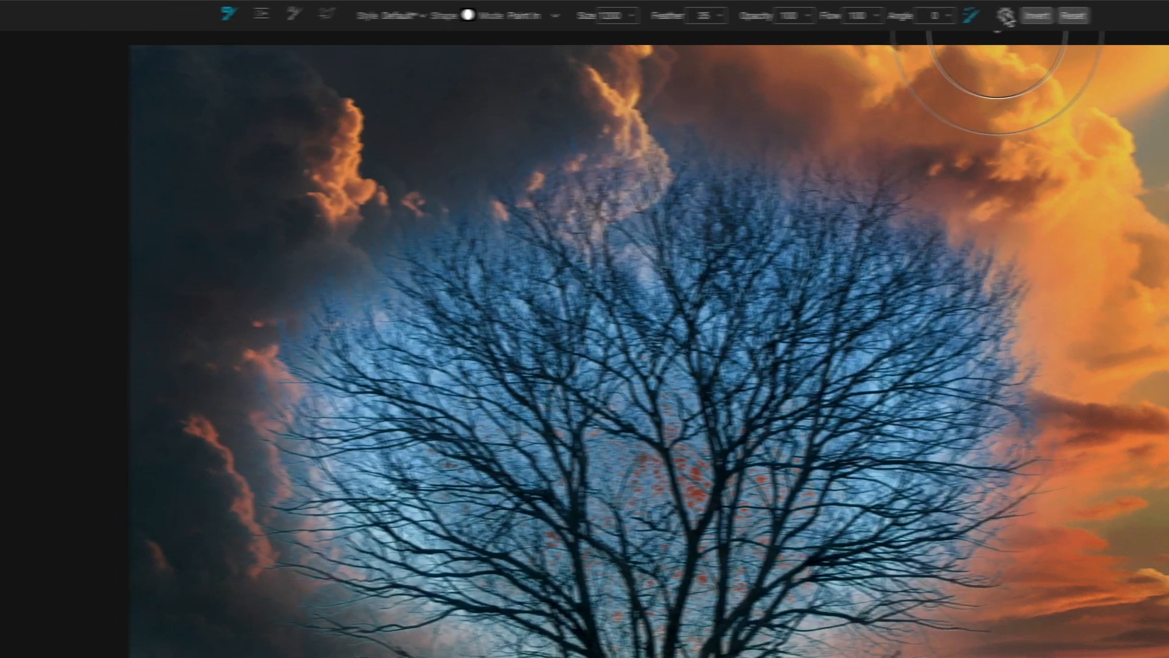
- Raise the Perfect Brush Transition, and paint more of the dramatic sky in among the tree's central branches
click(1006, 17)
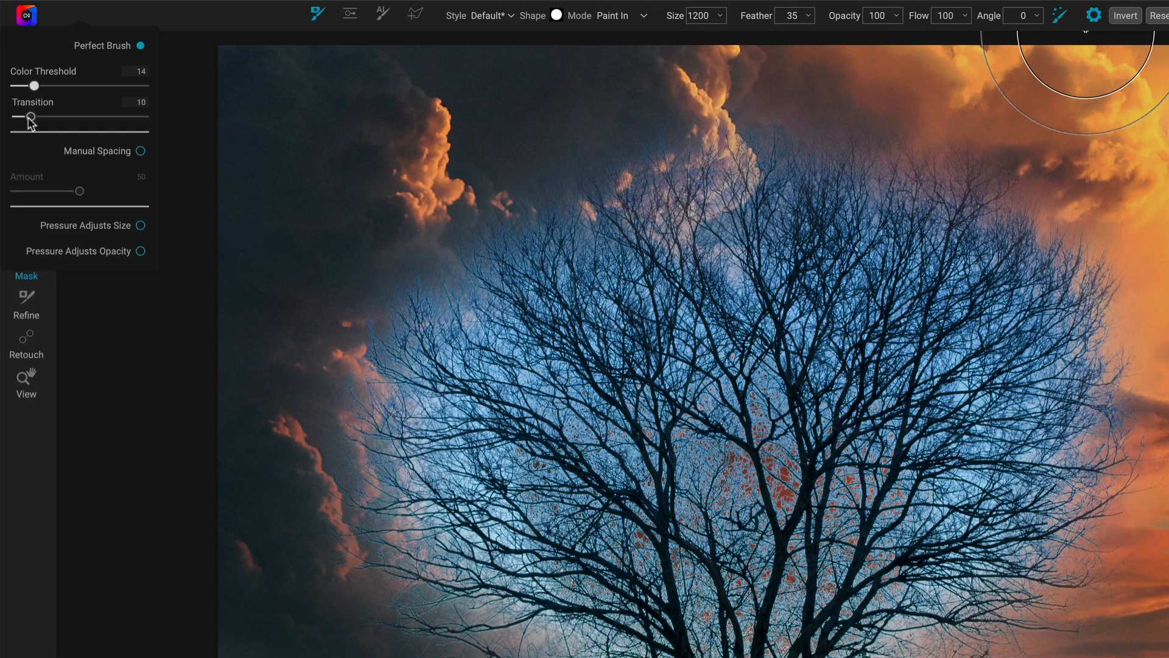
drag(30, 116, 81, 117)
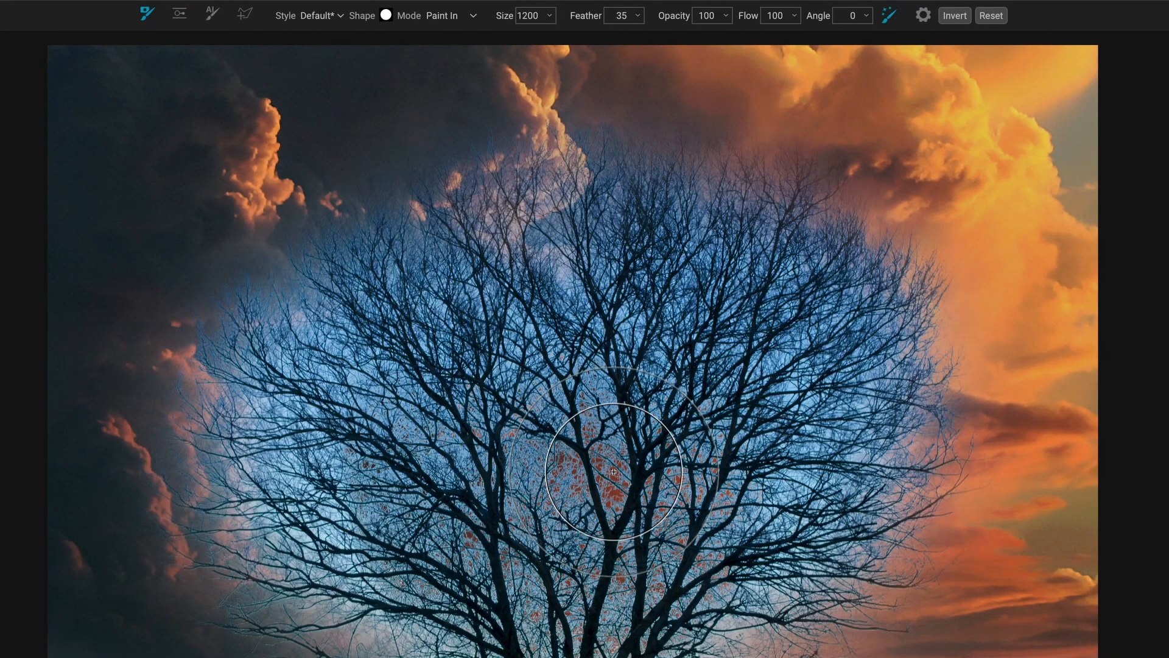
mouse_move(614, 472)
mouse_down()
mouse_move(493, 423)
mouse_move(444, 454)
mouse_move(578, 552)
mouse_move(651, 321)
mouse_move(457, 410)
mouse_move(680, 503)
mouse_move(588, 426)
mouse_up()
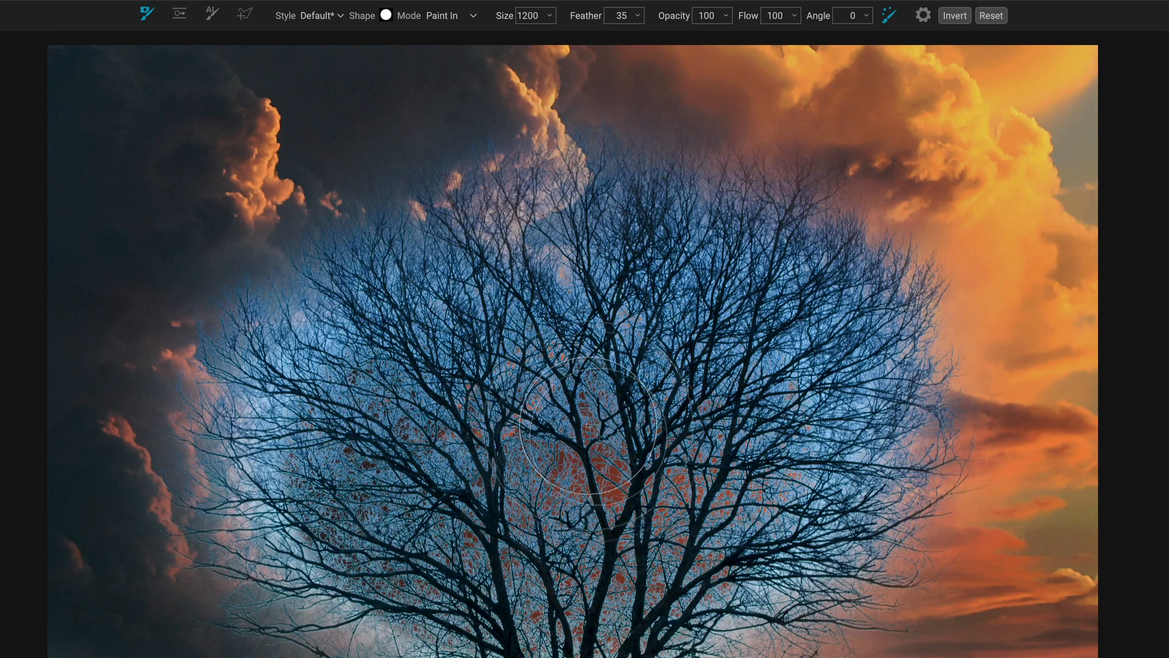